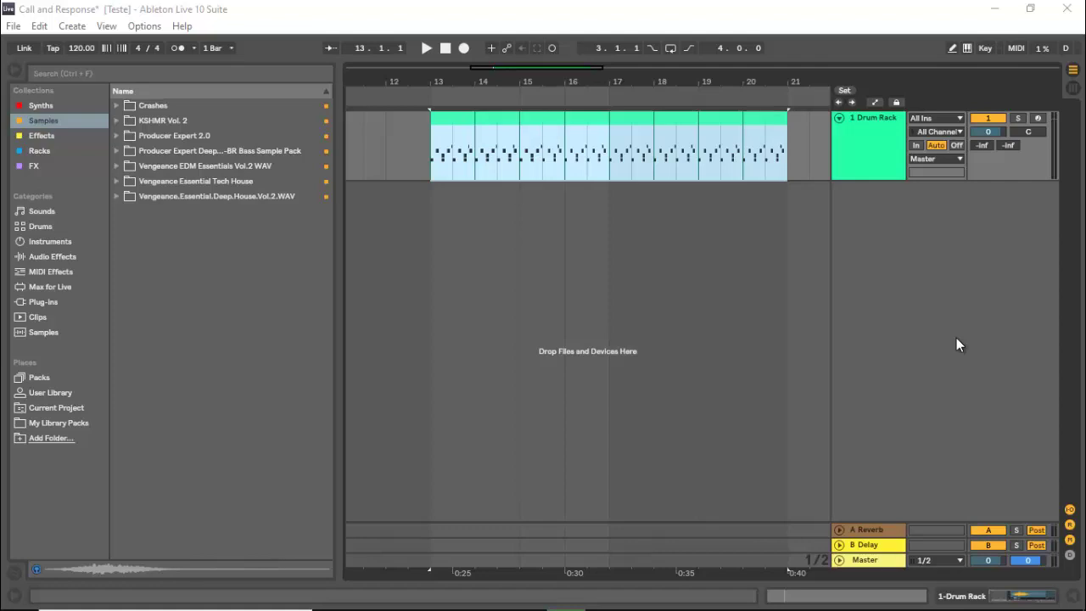
- Insert a new MIDI track below the Drum Rack track
right_click(956, 339)
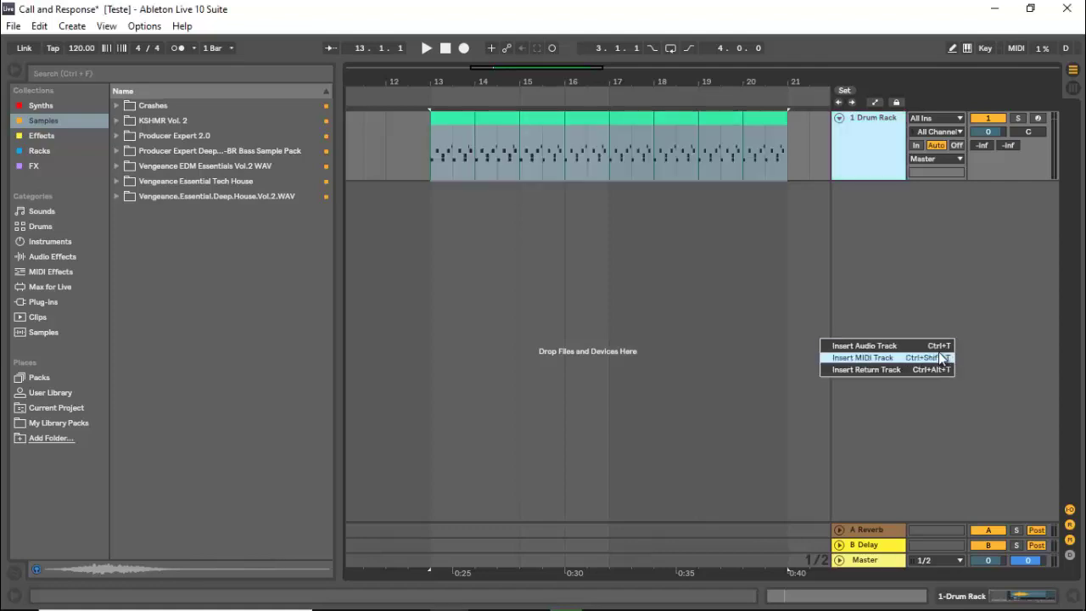
key(Escape)
key(ctrl+shift+t)
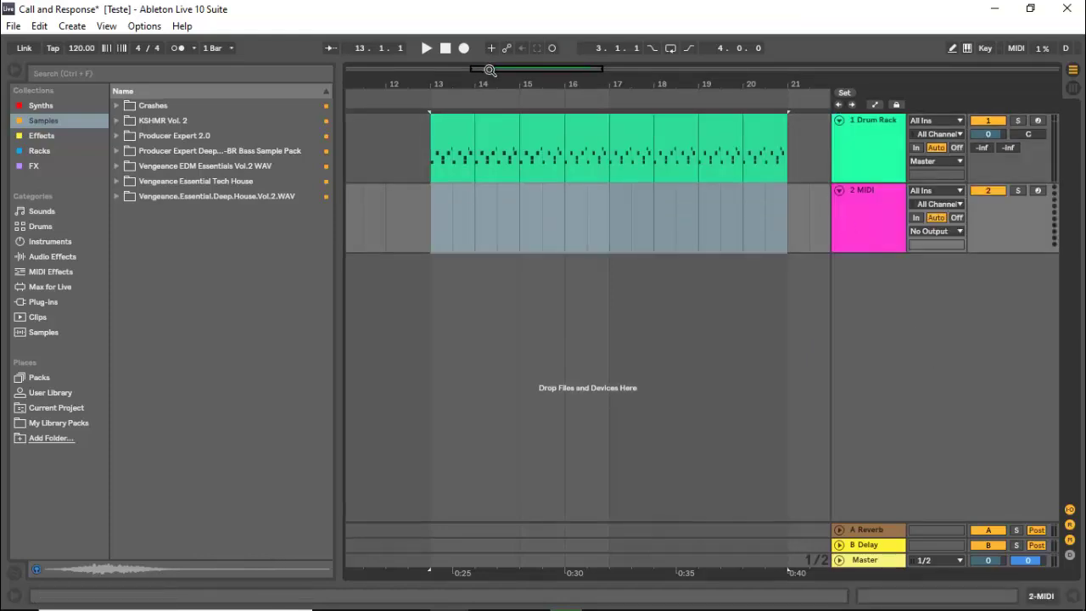
- Create an empty two-bar MIDI clip from bar 13 to bar 15 on the new track
drag(490, 69, 496, 70)
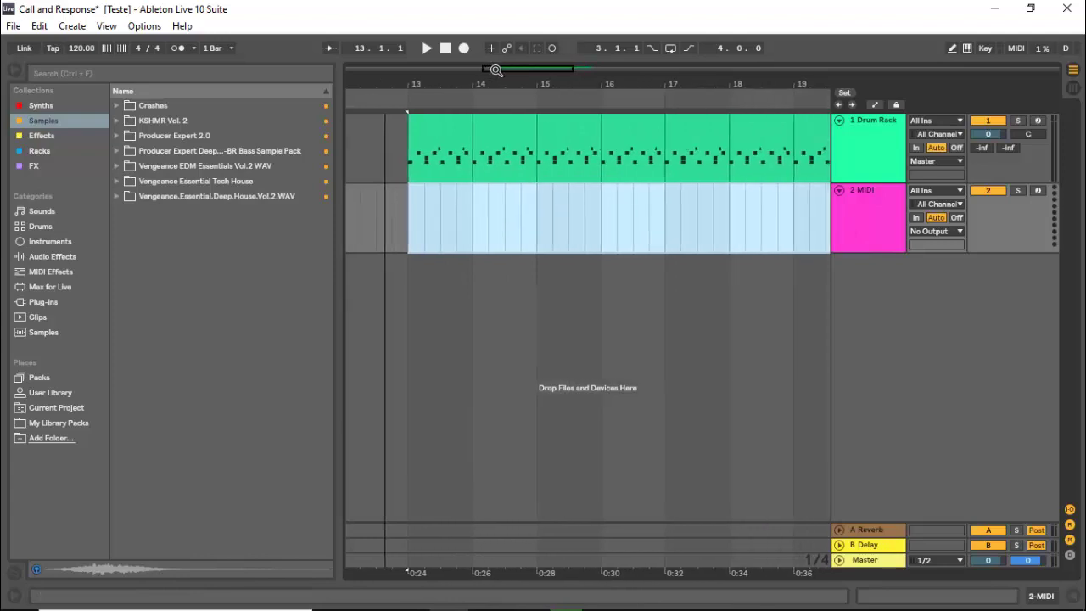
click(408, 214)
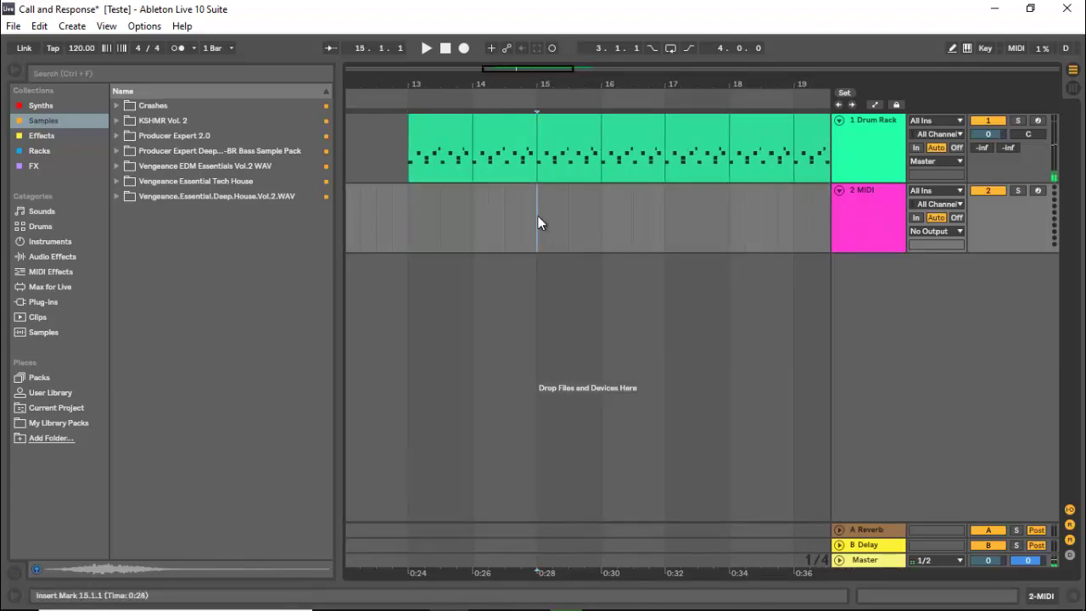
drag(538, 216, 405, 211)
key(ctrl+shift+m)
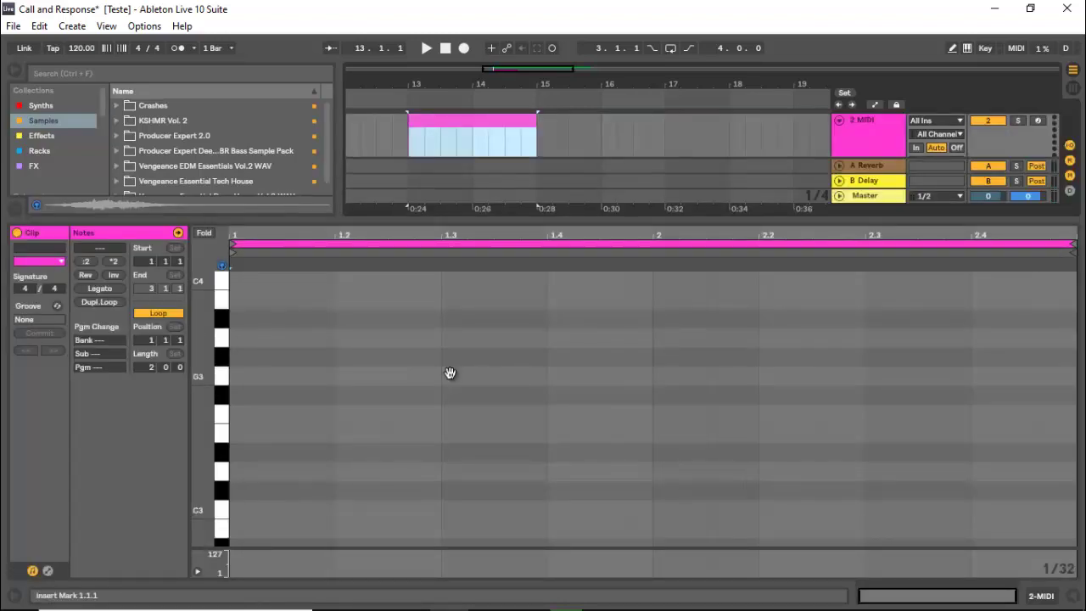
key(ctrl+alt+l)
- Search the browser for "sylen" and load Sylenth1 onto the new MIDI track
key(ctrl+f)
text(sylen)
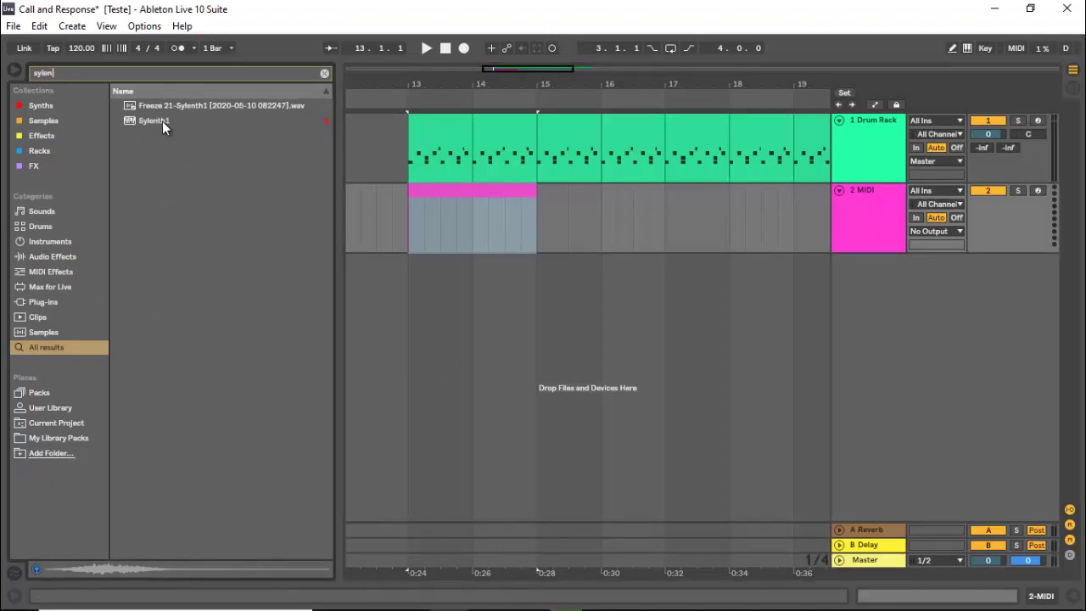
drag(162, 121, 452, 220)
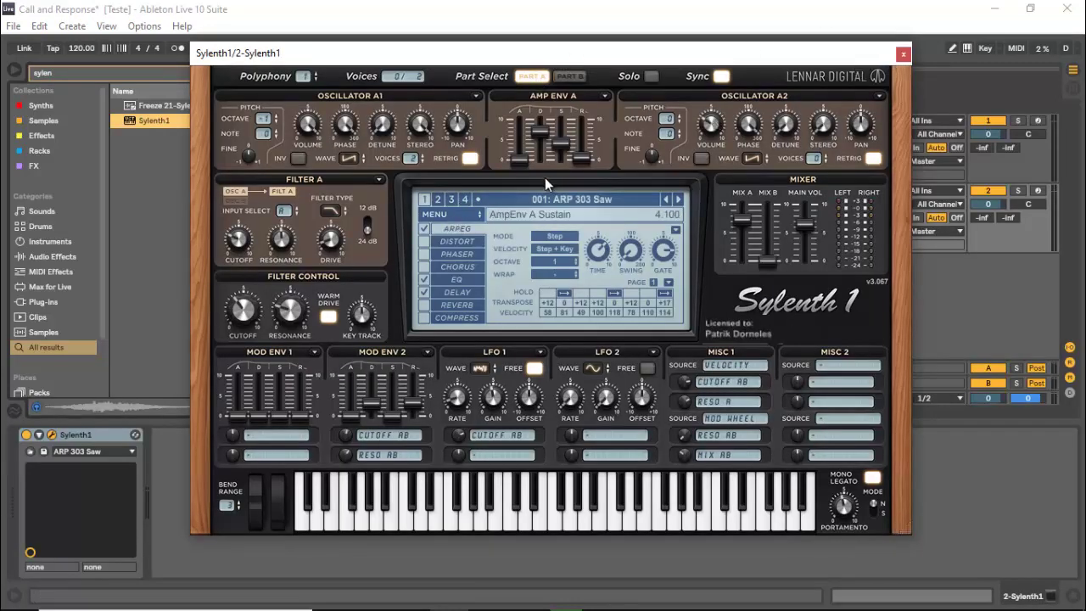
- Reset Sylenth1 to its Init preset and close the plug-in window
click(465, 215)
mouse_move(480, 230)
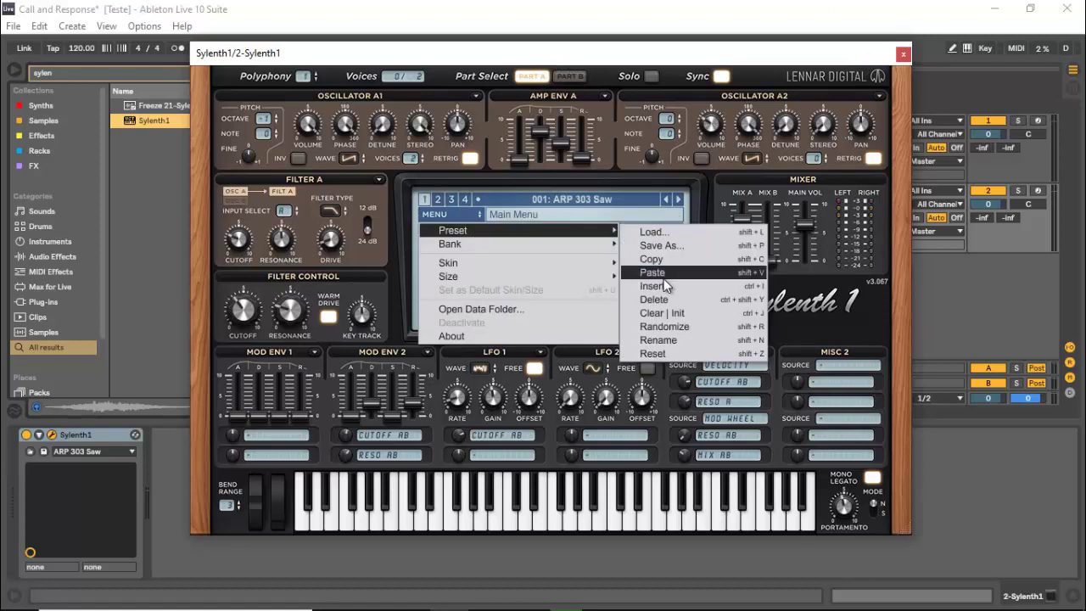
click(679, 320)
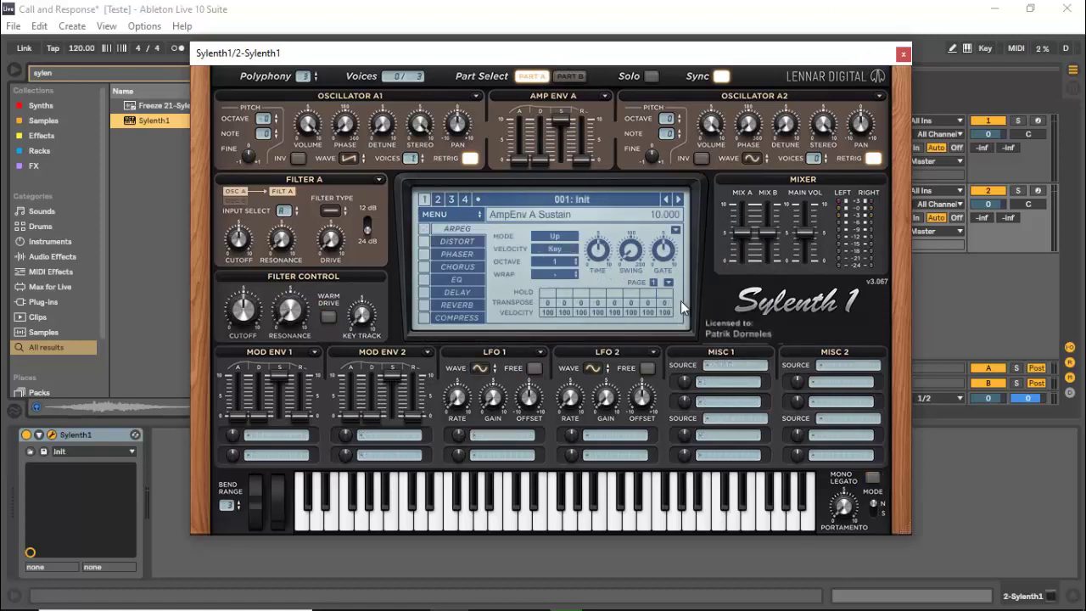
click(902, 53)
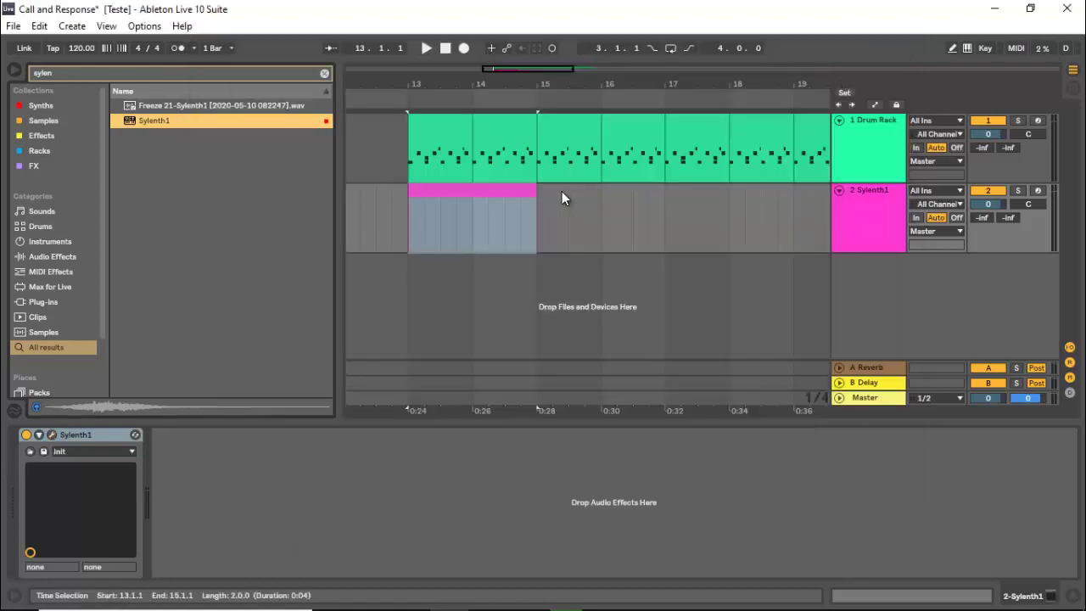
- Write a melody in the two-bar Sylenth1 clip: D3, D4, a long A3, A#3, and repeated short G3 notes through bar 2
double_click(508, 195)
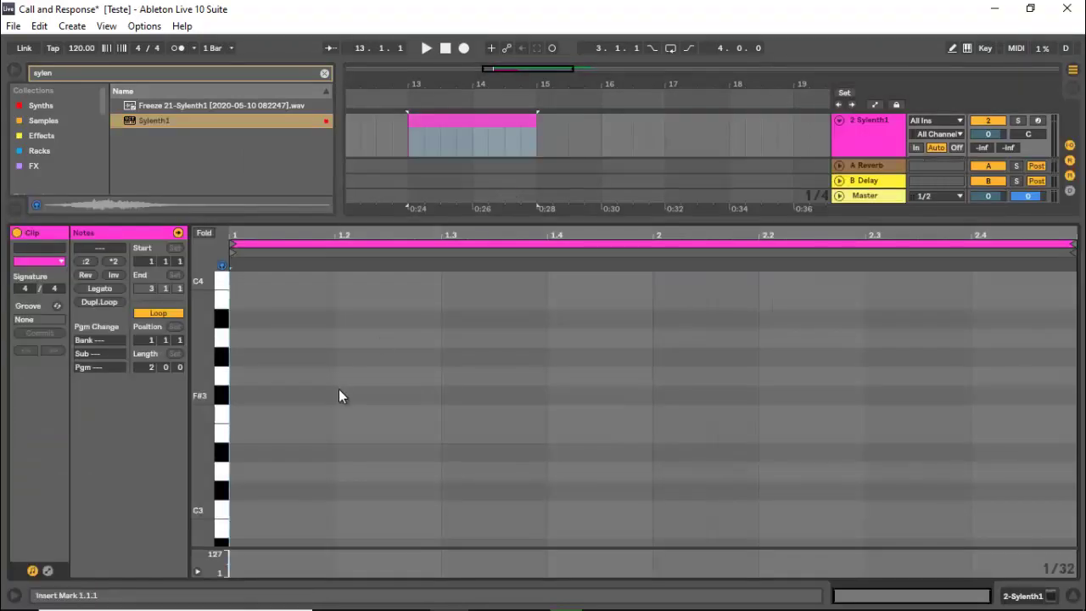
double_click(237, 471)
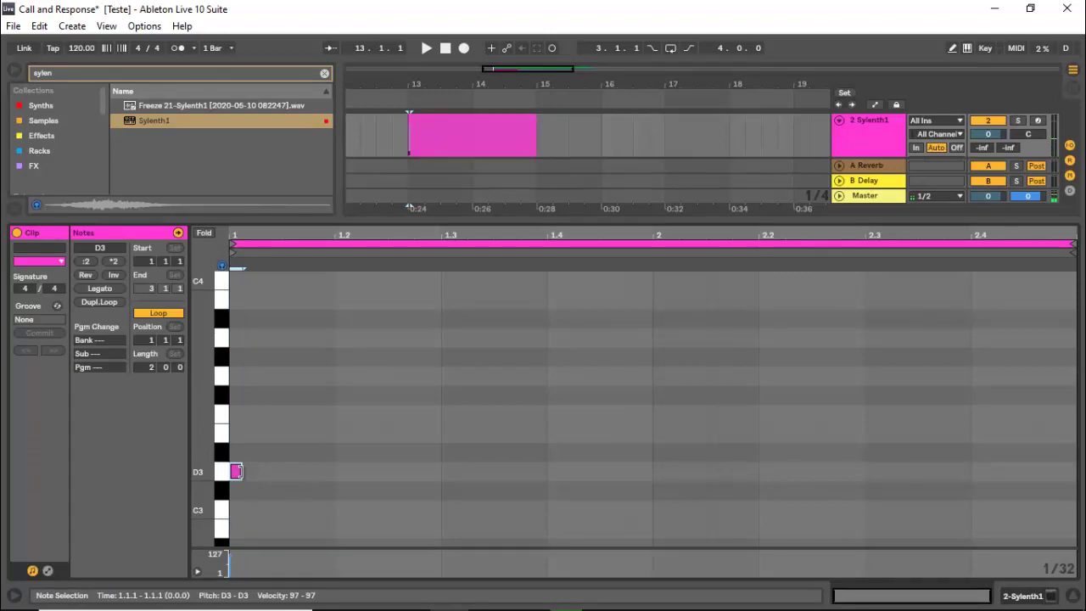
drag(237, 472, 387, 280)
key(space)
key(space)
drag(364, 282, 424, 377)
drag(440, 377, 589, 384)
key(space)
key(space)
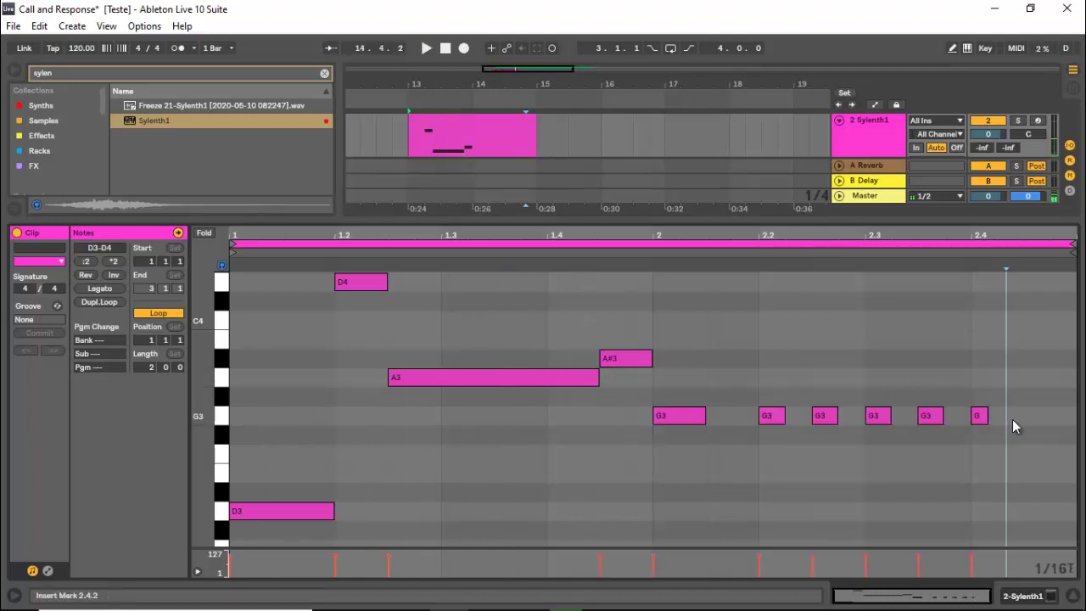
click(1049, 414)
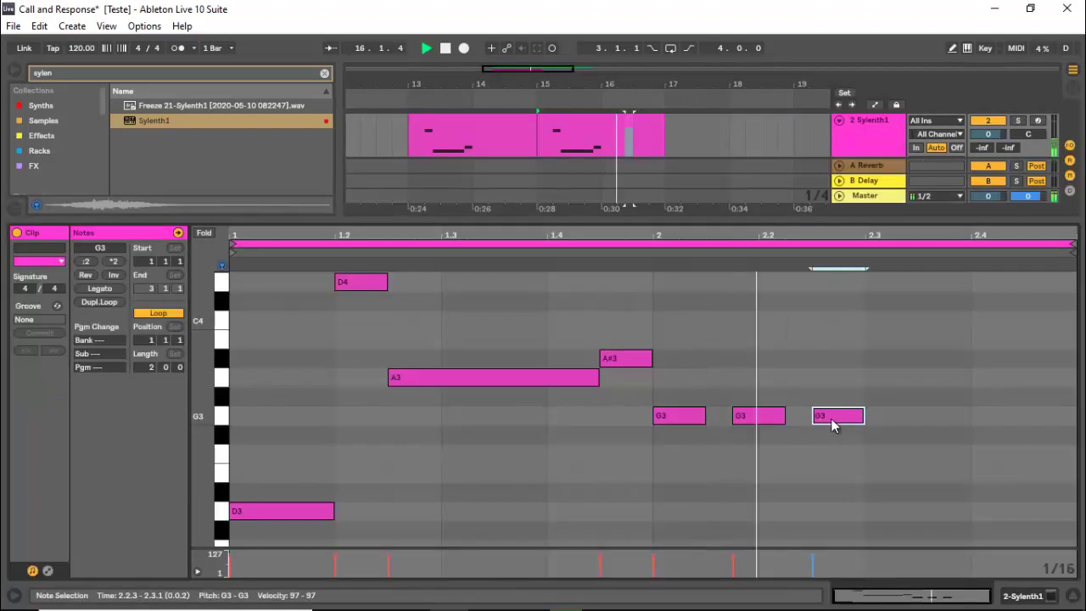
- In the duplicate clip at bar 15, rework the G3 rhythm of its second bar, ending on a one-beat G3 at 2.4
key(space)
drag(862, 415, 840, 416)
double_click(851, 415)
double_click(904, 415)
double_click(957, 415)
double_click(984, 416)
drag(996, 416, 1070, 432)
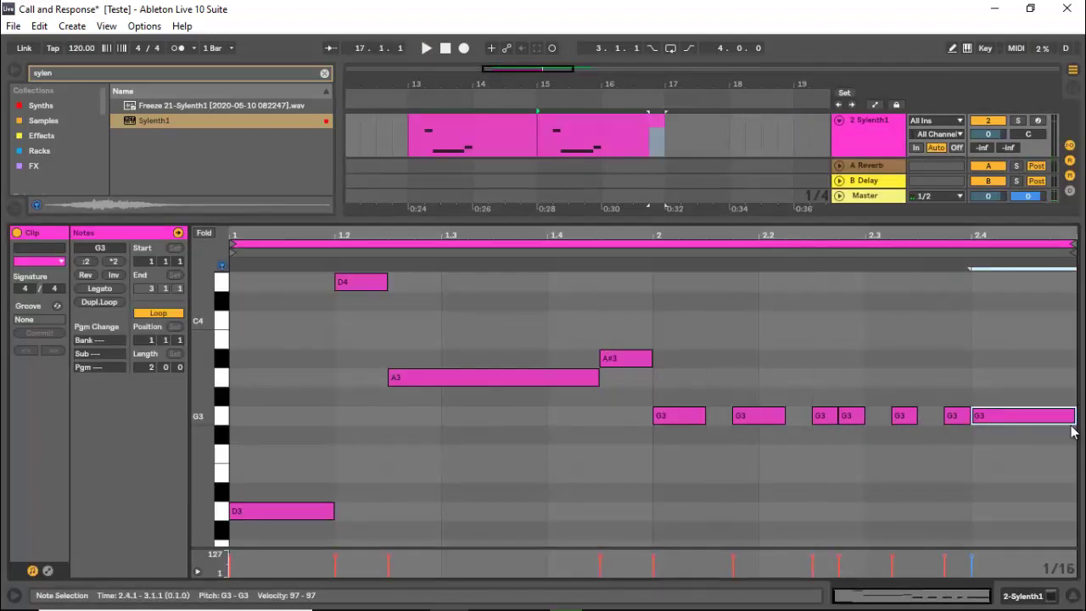
key(ctrl+alt+l)
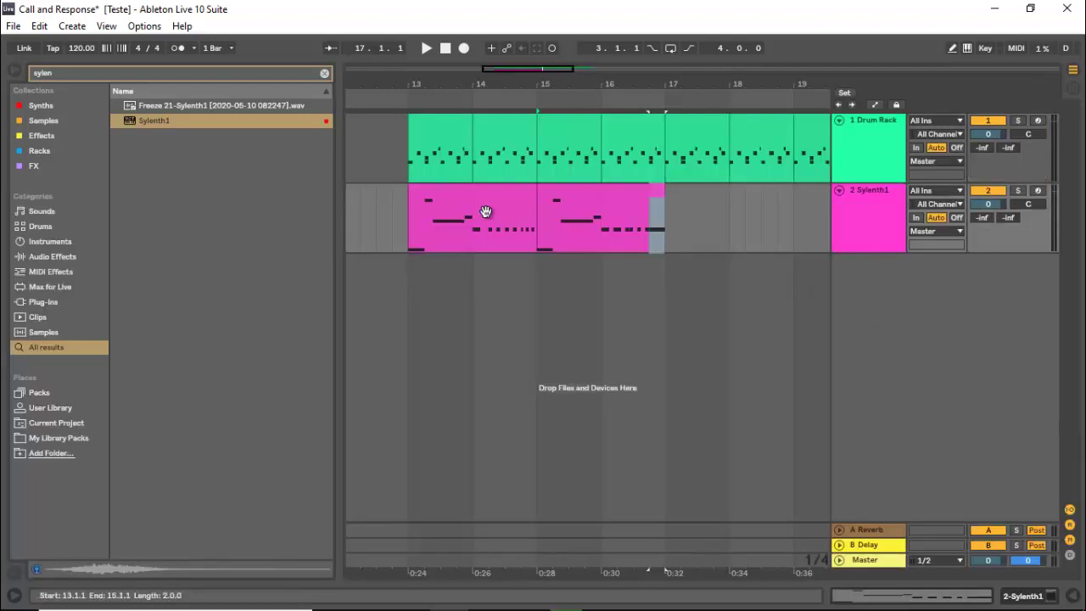
- Play the arrangement from bar 13 to hear the melody against the drums
click(417, 240)
key(space)
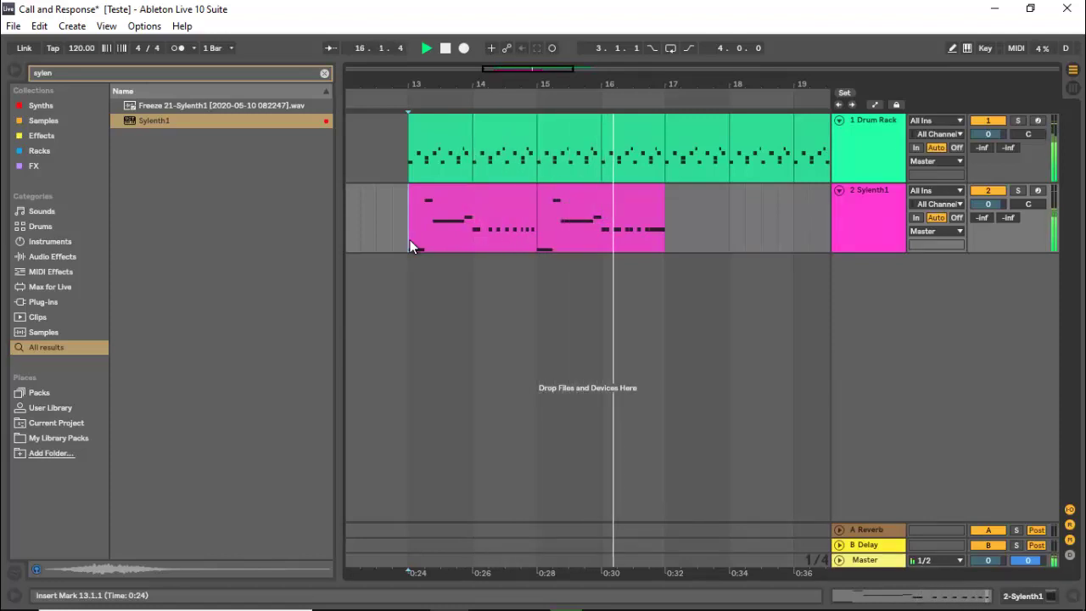
key(space)
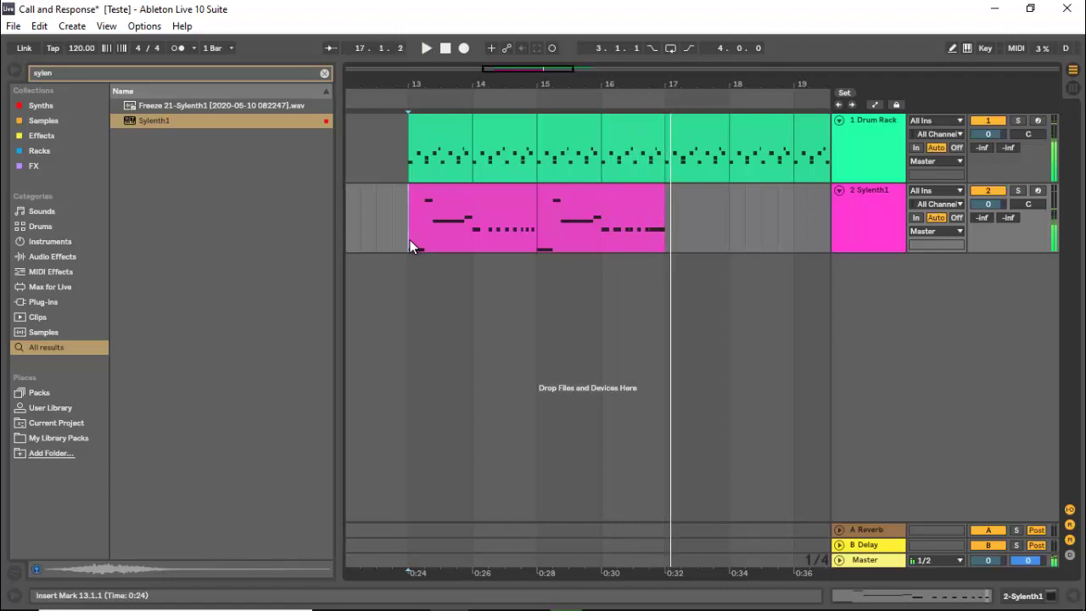
- Duplicate the Sylenth1 track three times with its clips
click(854, 226)
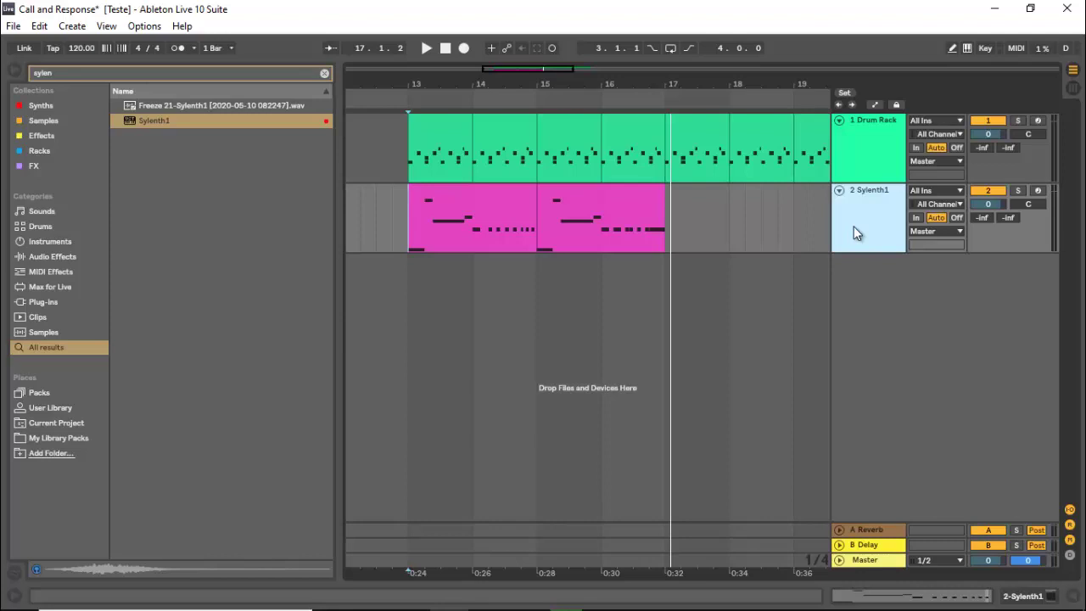
key(ctrl+d)
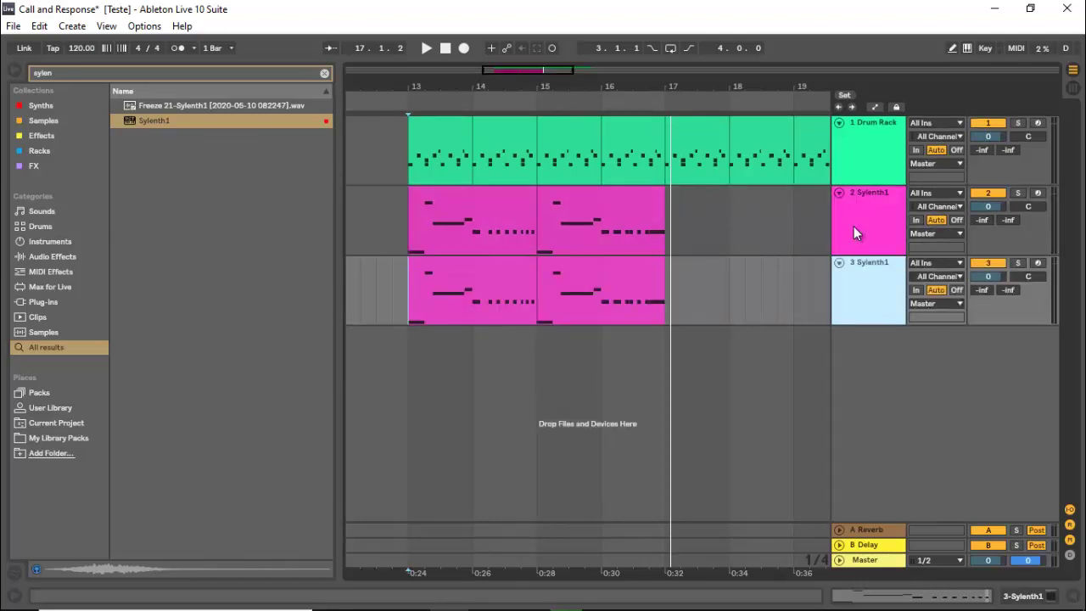
key(ctrl+d)
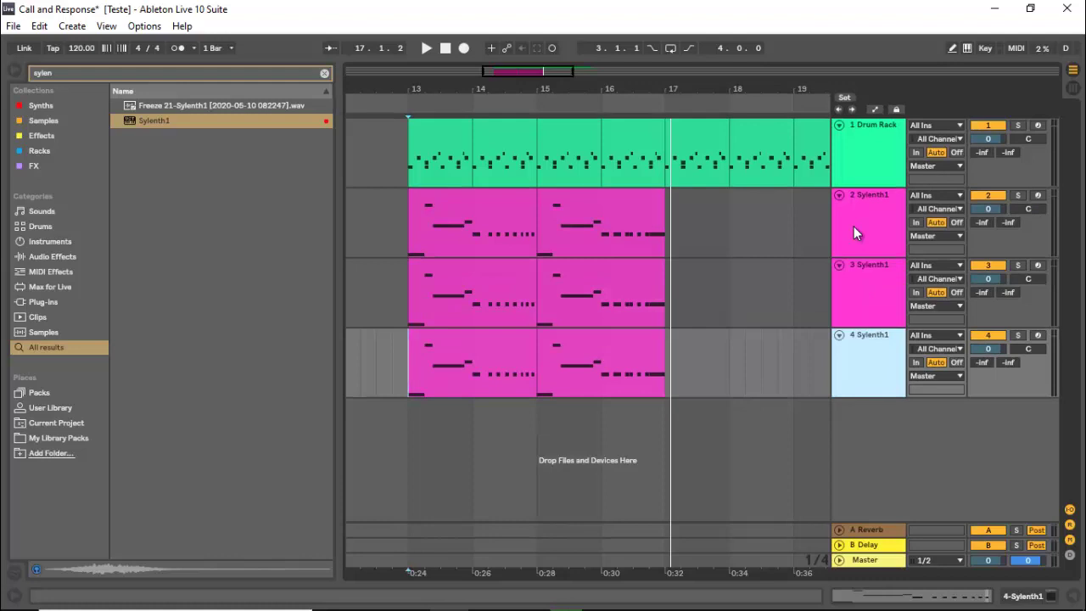
key(ctrl+d)
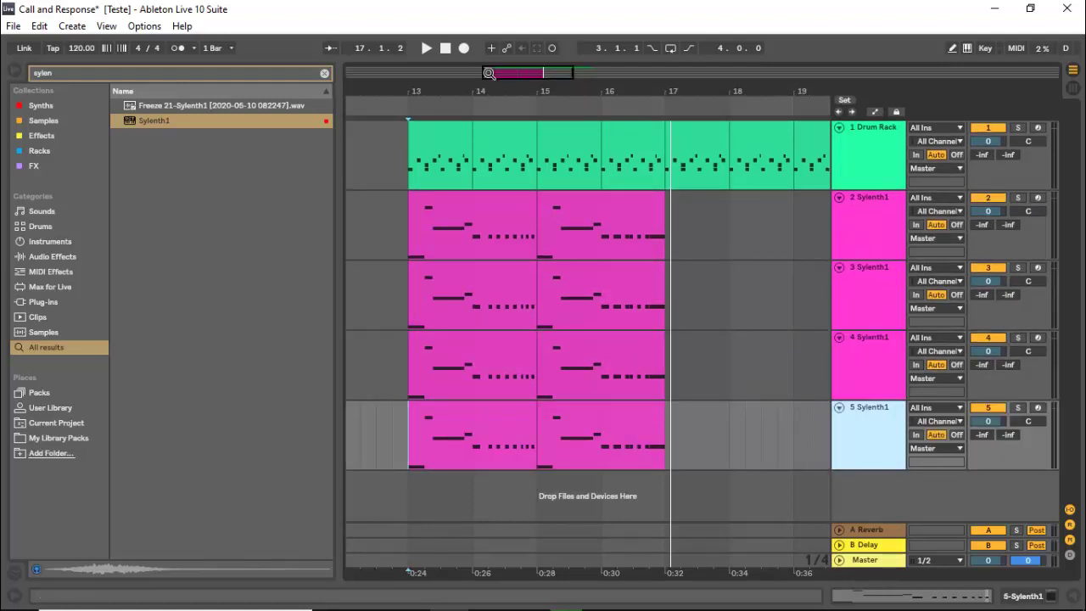
- Trim the first clip on track 3 so it starts at 14.1.3
drag(492, 73, 492, 98)
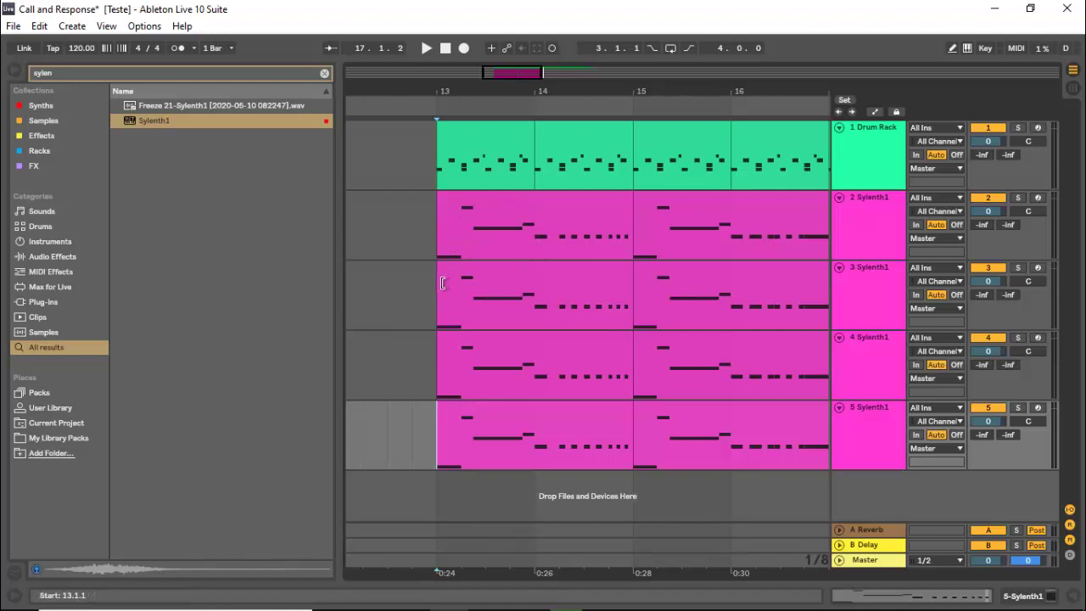
drag(441, 285, 533, 293)
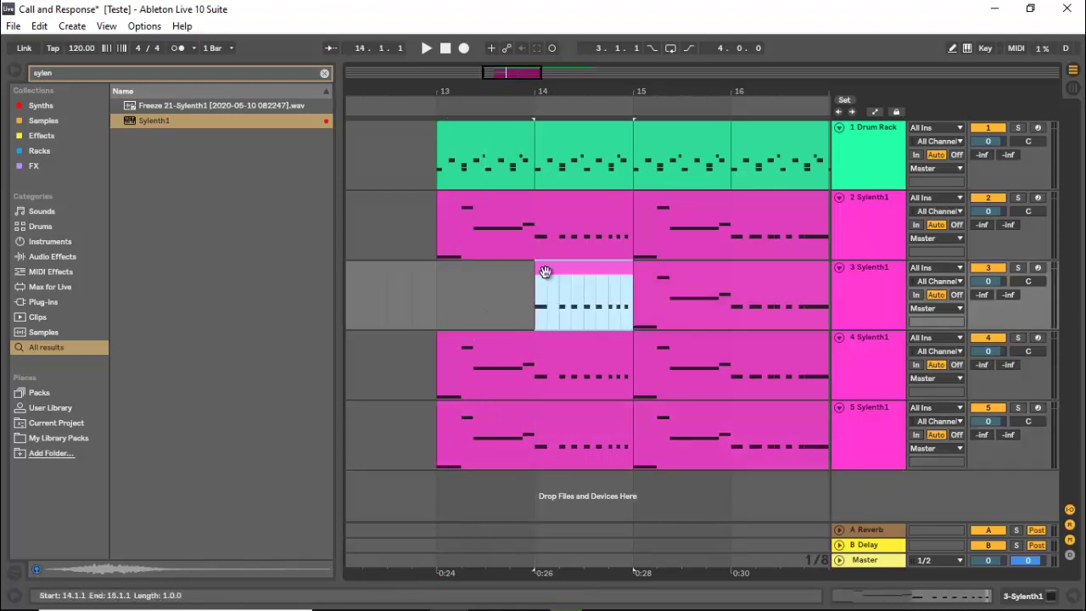
drag(537, 276, 551, 276)
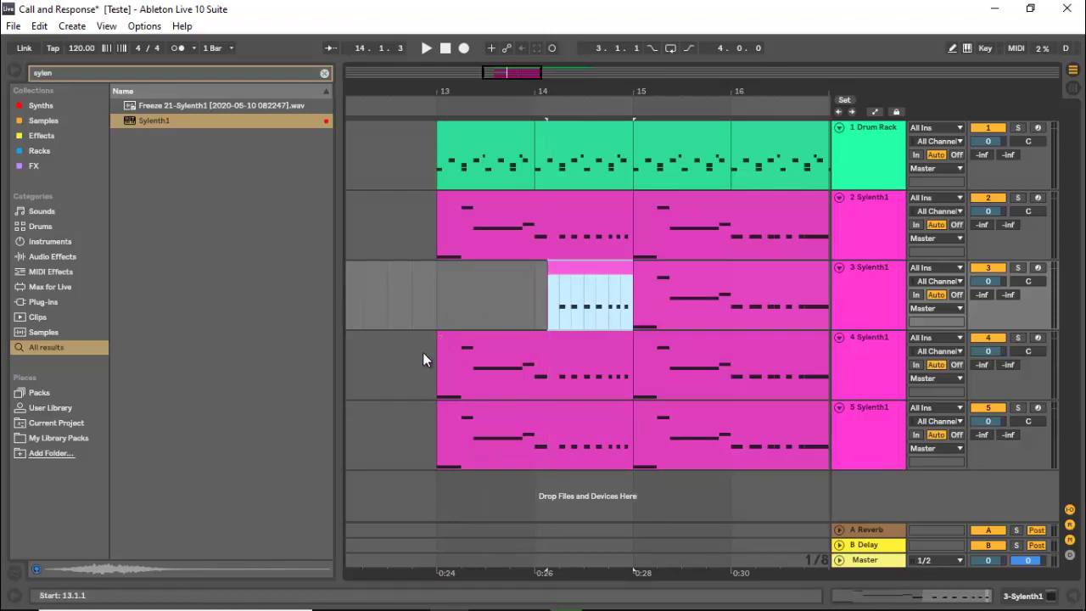
- Delete the first melody clip, bars 13 to 15, from tracks 4 and 5
drag(401, 365, 533, 450)
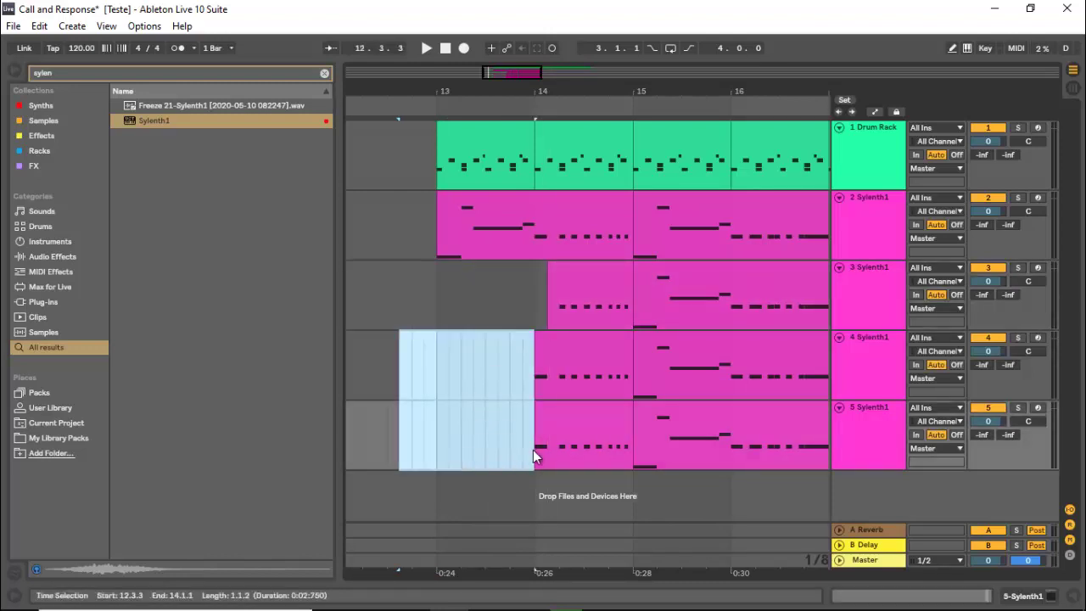
key(Delete)
click(560, 344)
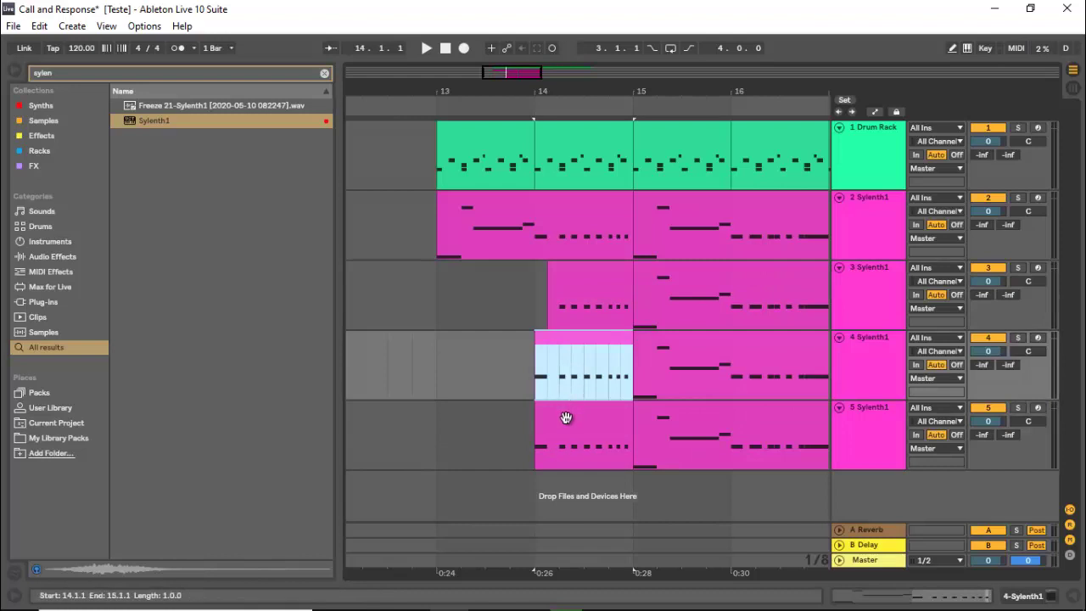
shift+click(566, 416)
key(Delete)
- Remove the bar 15 clip from track 3 and trim the clip starts on track 4 to 16.1.1 and track 5 to 16.4.1
click(434, 313)
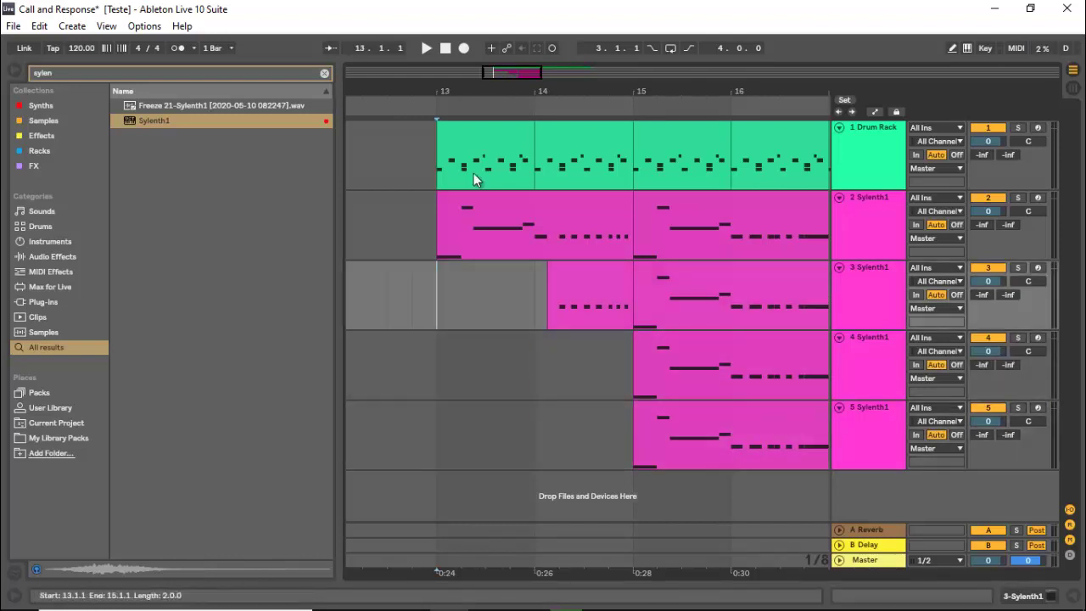
drag(509, 73, 506, 74)
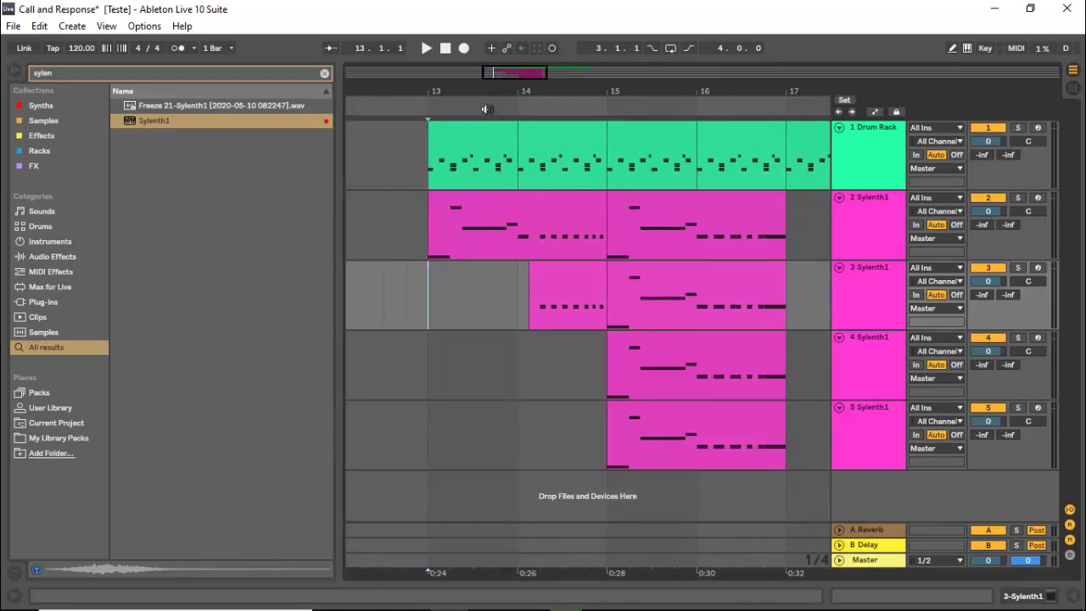
click(429, 250)
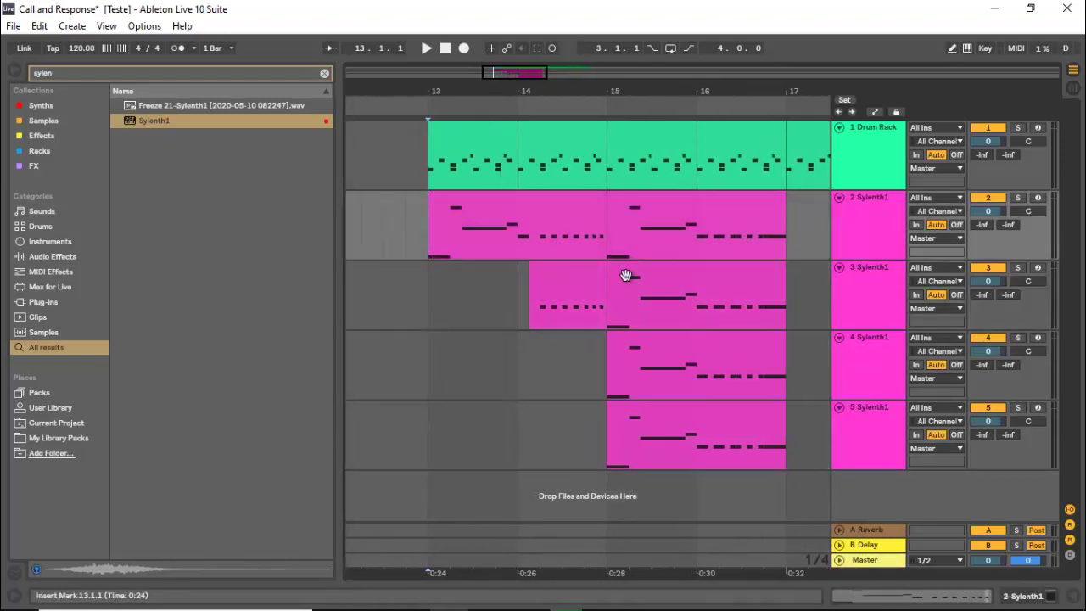
drag(613, 293, 701, 365)
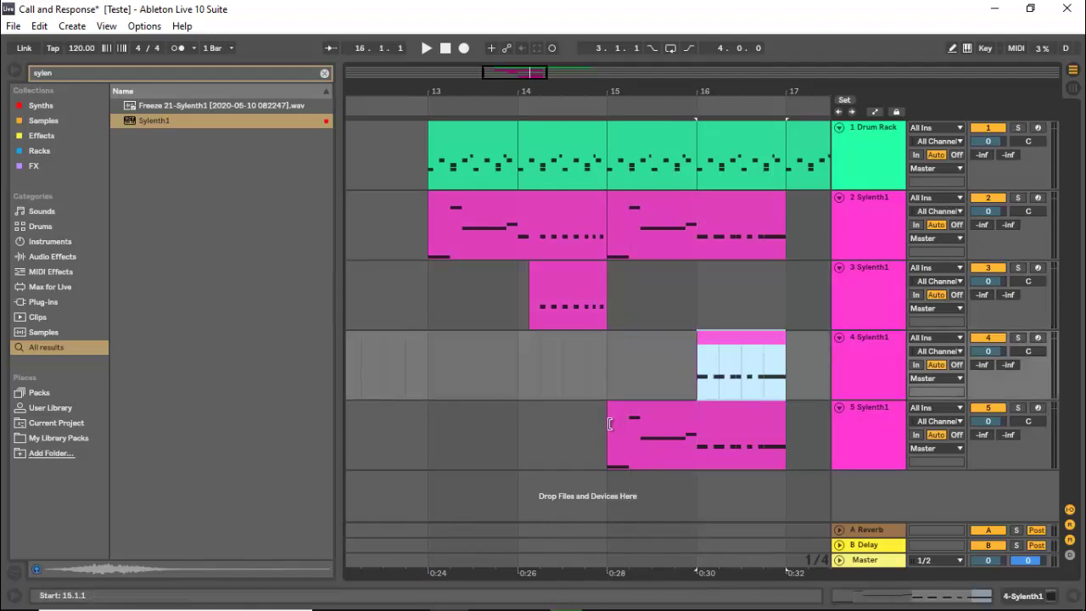
drag(617, 417, 765, 424)
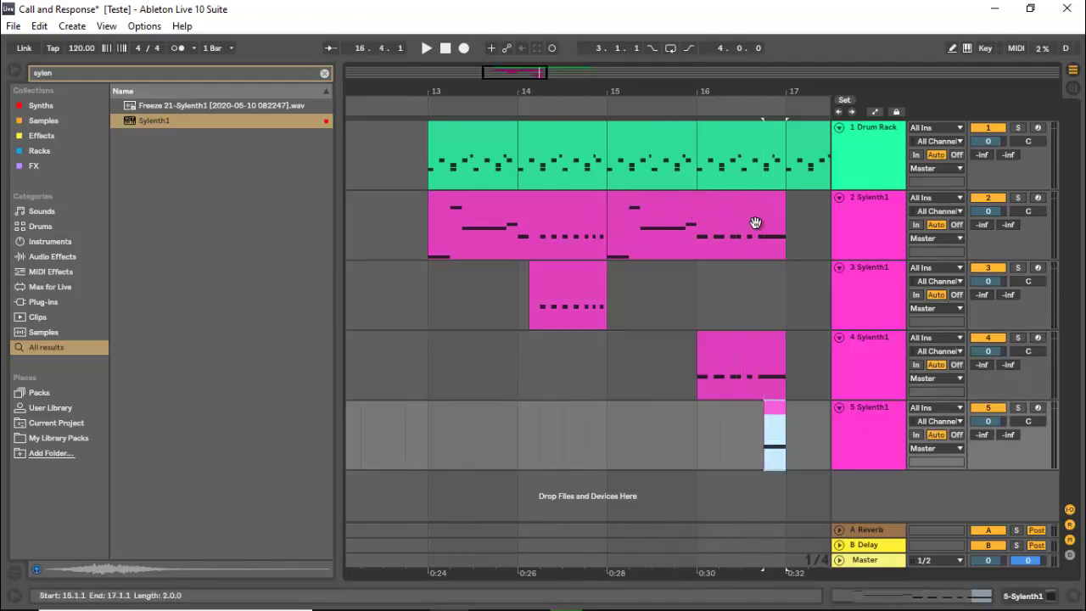
- Shorten the overlapping clips, ending track 2's second clip at 16.1.1, track 4's clip at 16.4.1 and track 2's first clip at 14.2.1
drag(779, 220, 697, 227)
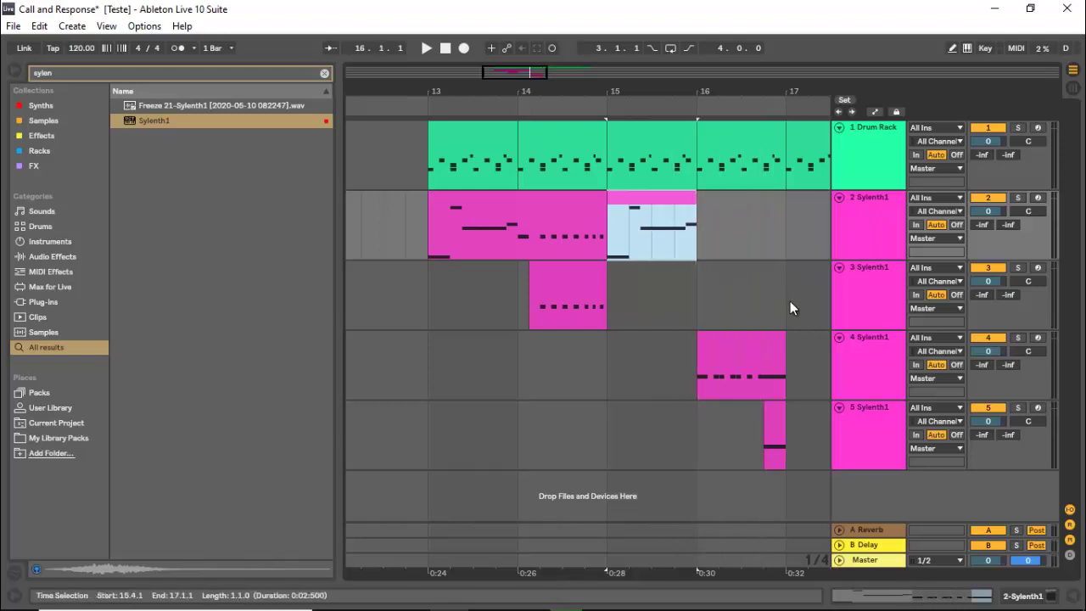
drag(782, 351, 766, 355)
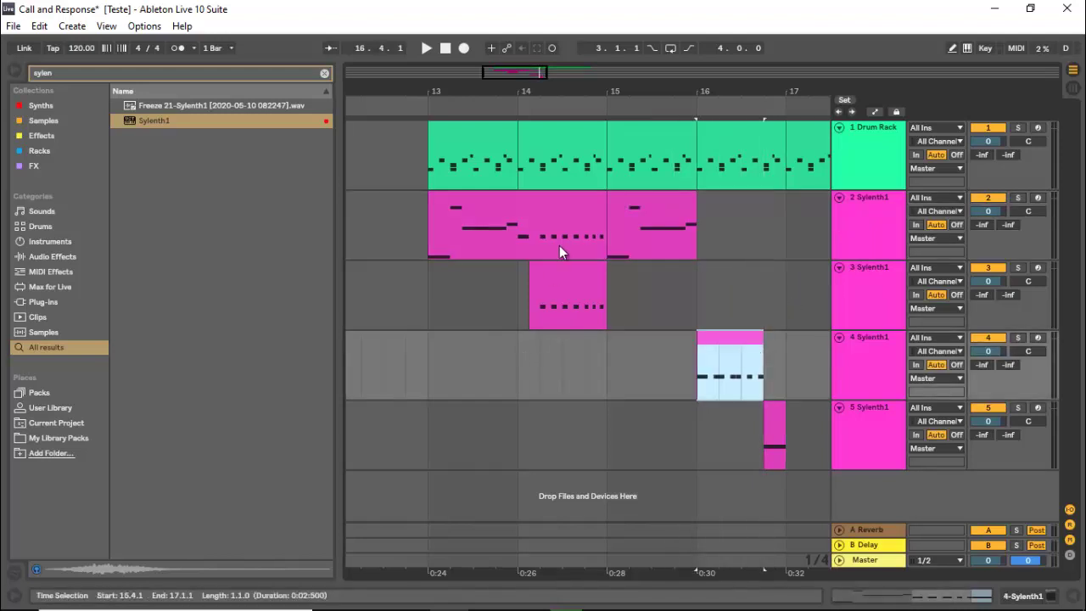
drag(605, 212, 533, 227)
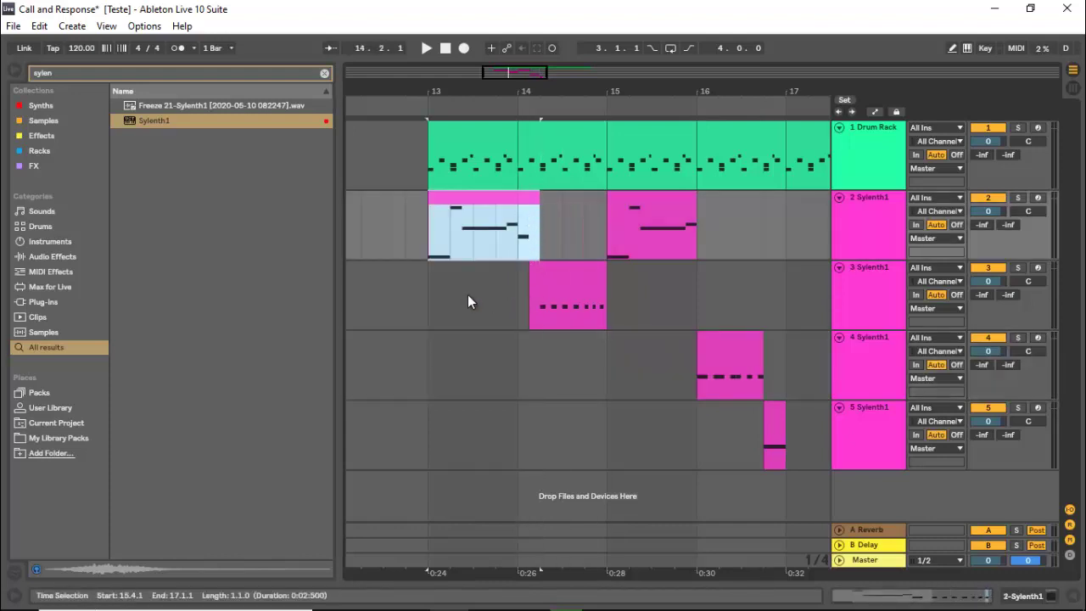
- Play the arrangement from 13.1.1 through the end of bar 16
click(428, 318)
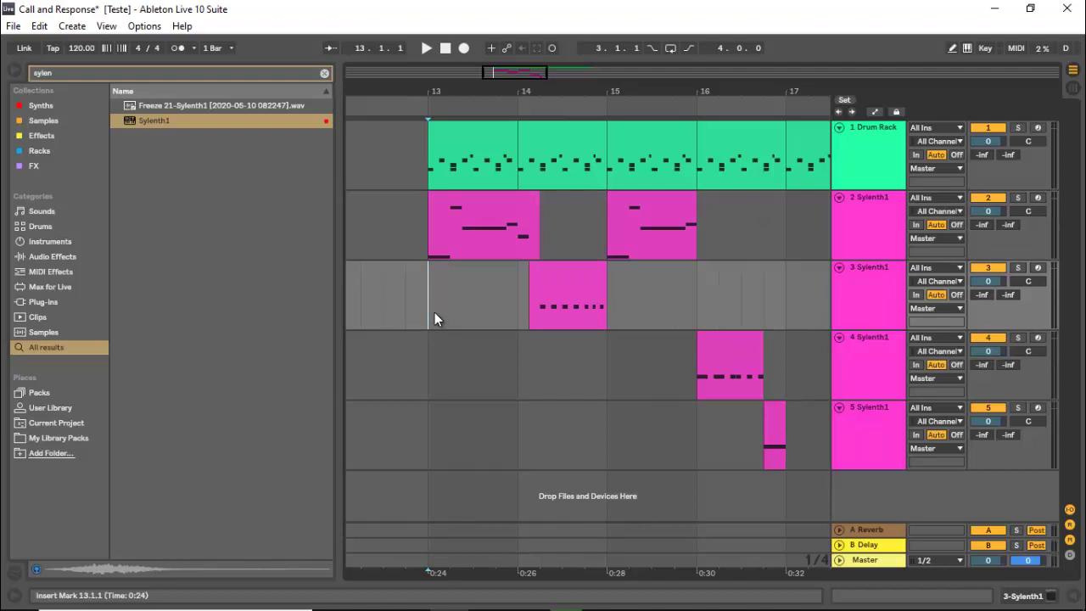
key(space)
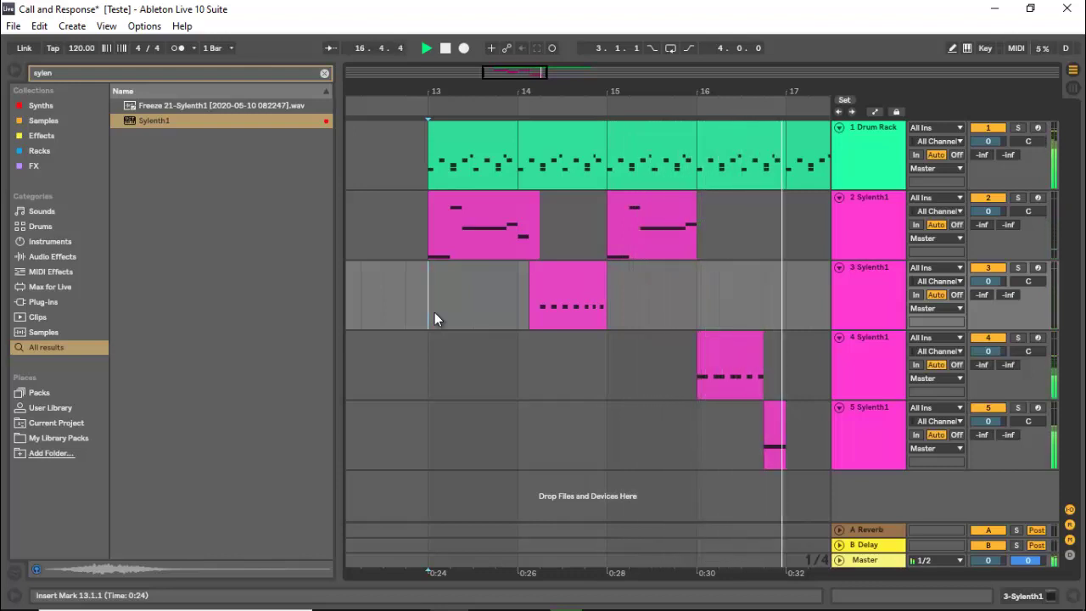
key(space)
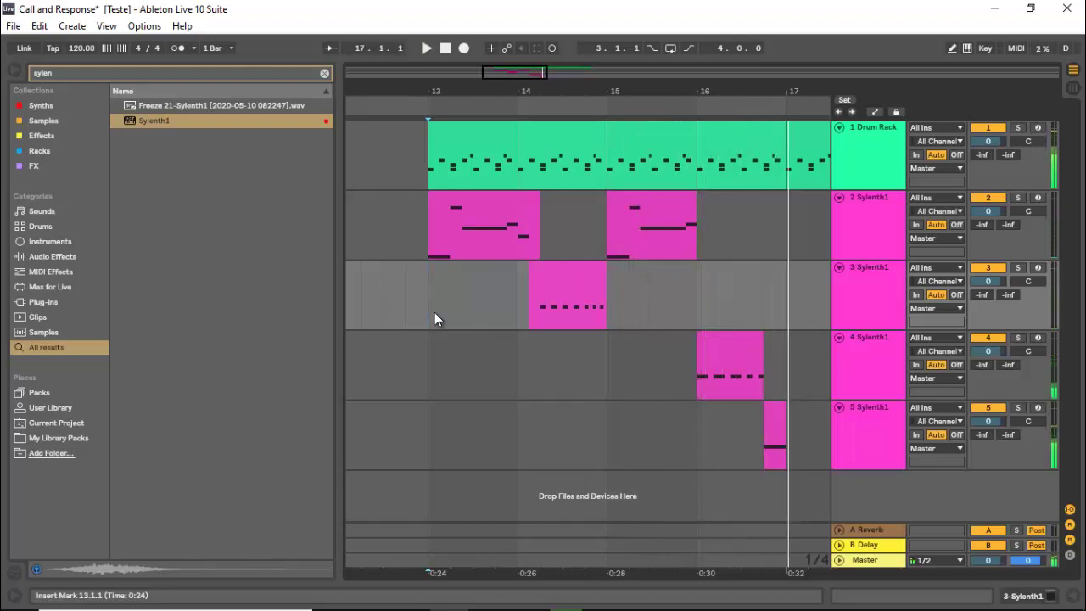
- Load the preset 031: BS - Low Bass Glide - Poison-X into track 2's Sylenth1
double_click(868, 240)
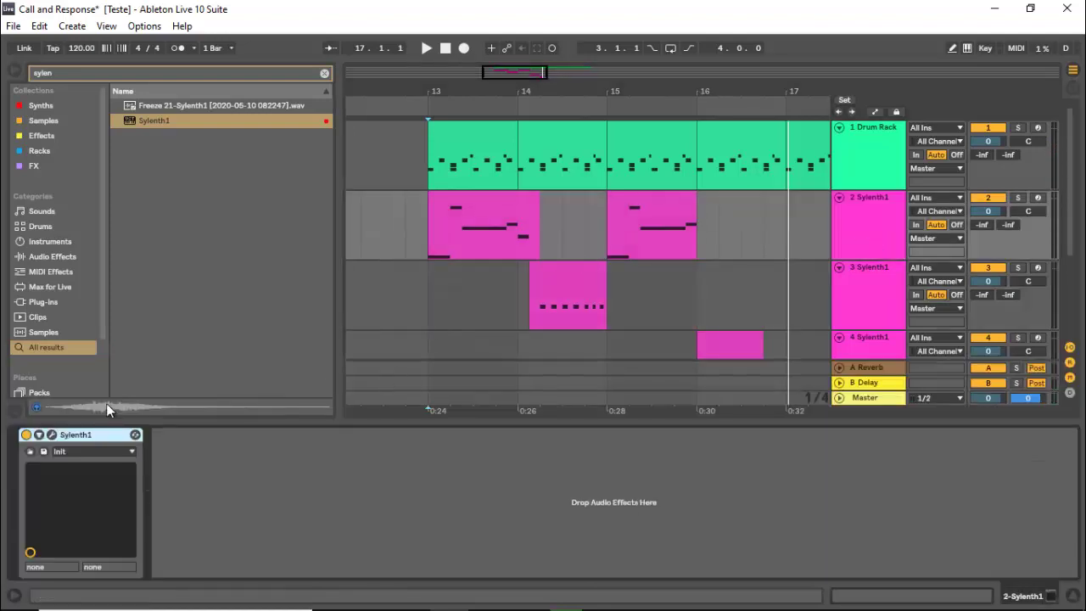
click(51, 434)
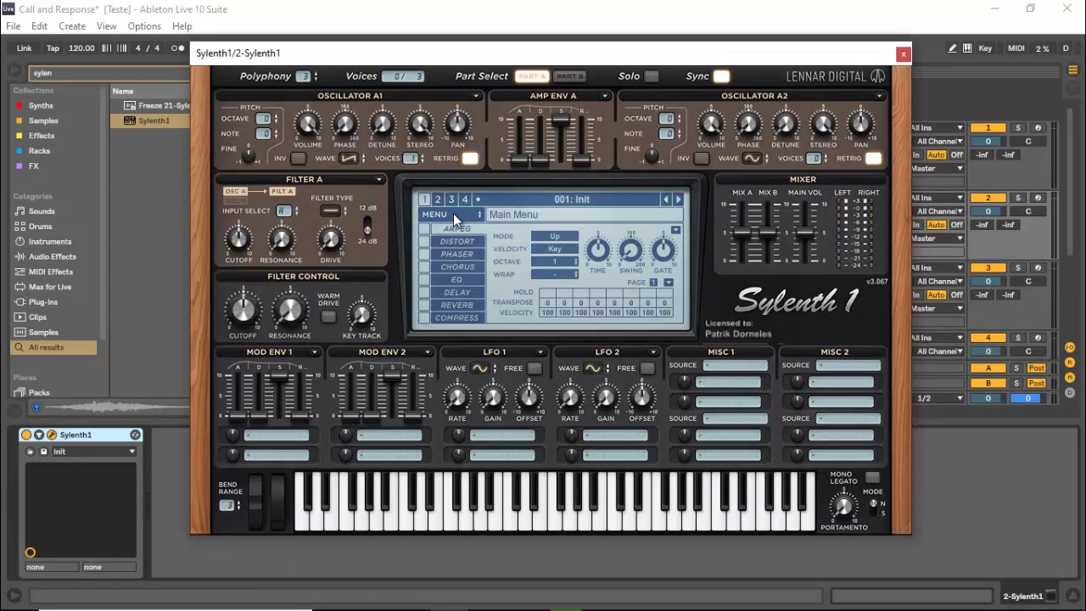
click(453, 213)
click(472, 239)
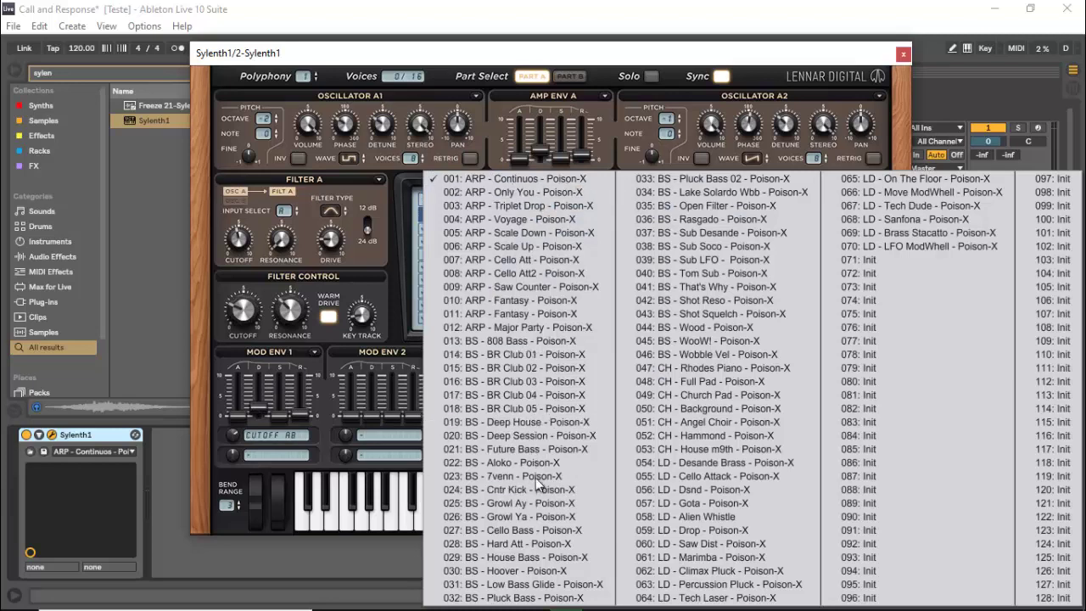
click(552, 582)
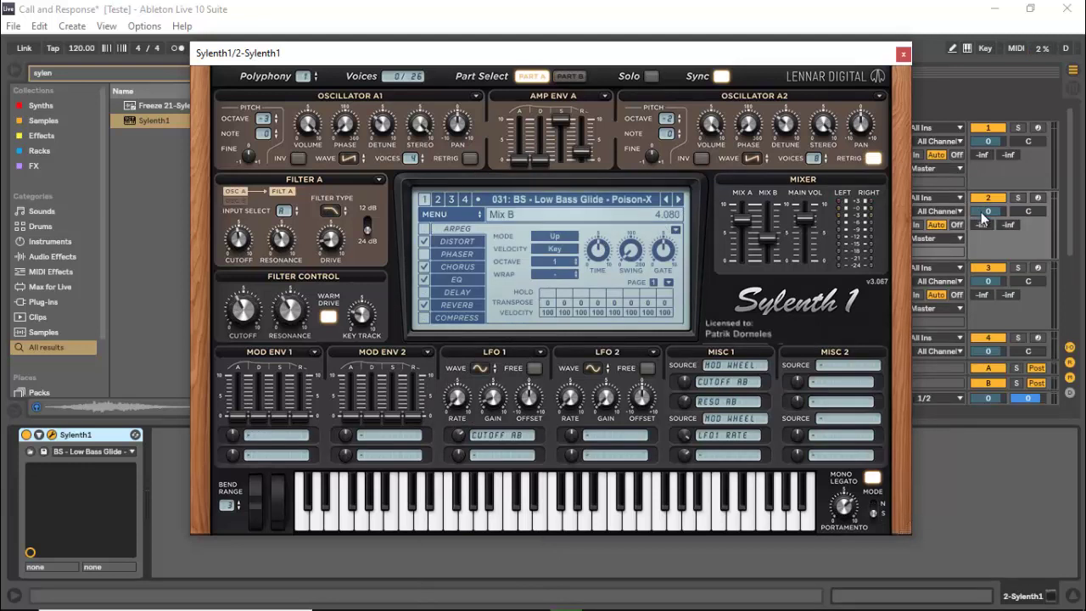
- Lower track 2's volume to -8.3 dB and set its Sylenth1 portamento time to about 29.8 ms
drag(995, 210, 995, 225)
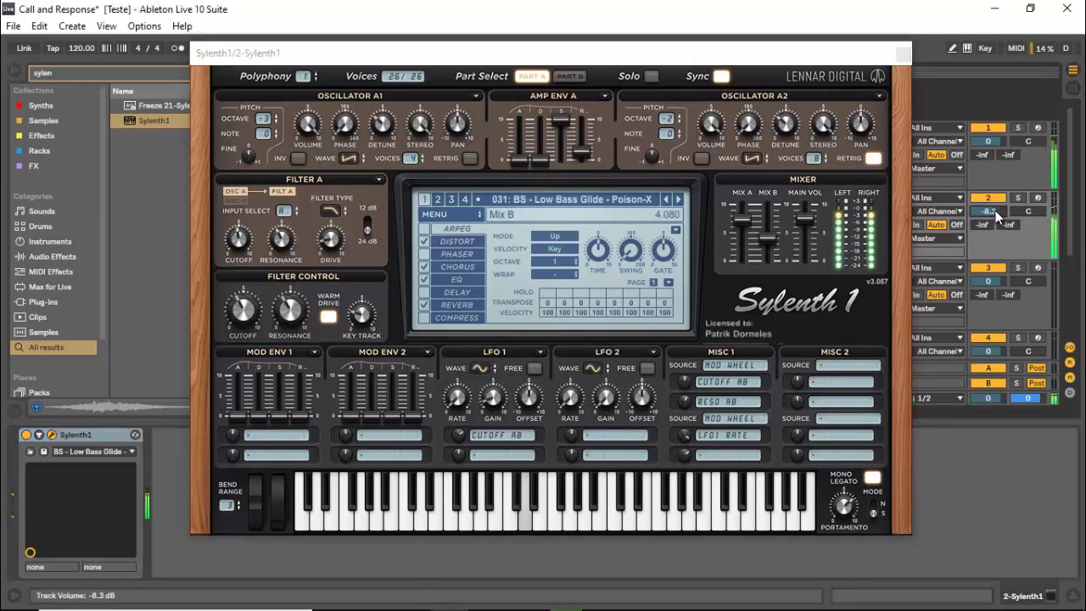
click(840, 533)
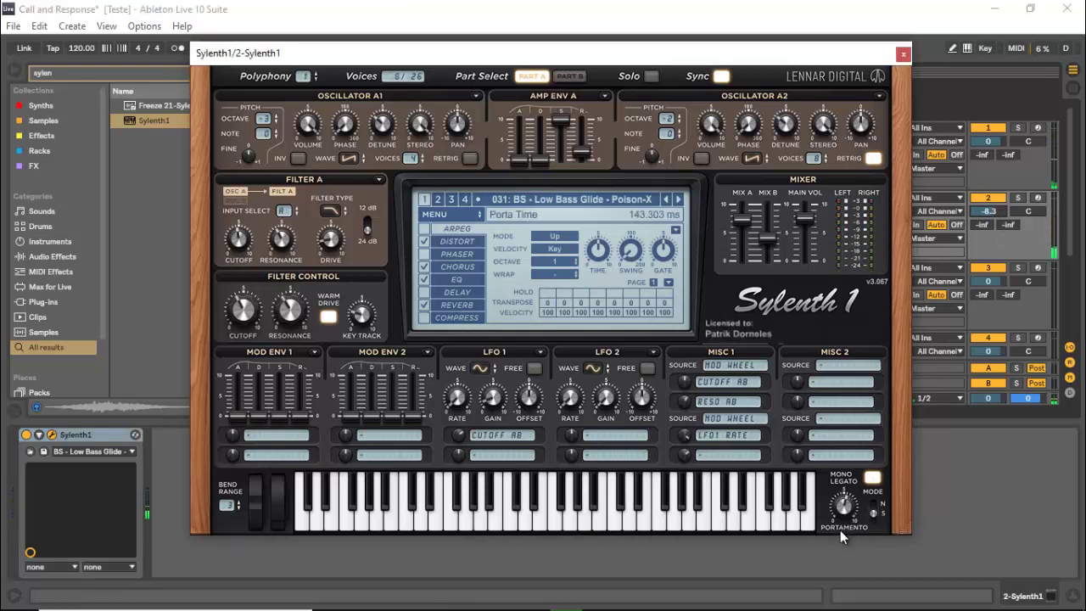
drag(831, 559, 831, 551)
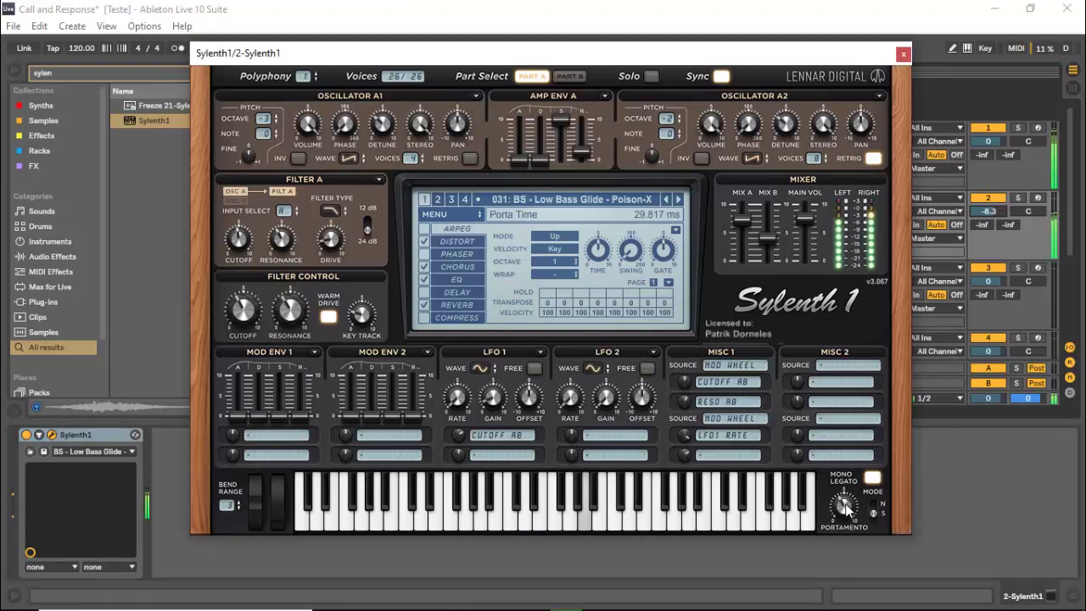
click(903, 56)
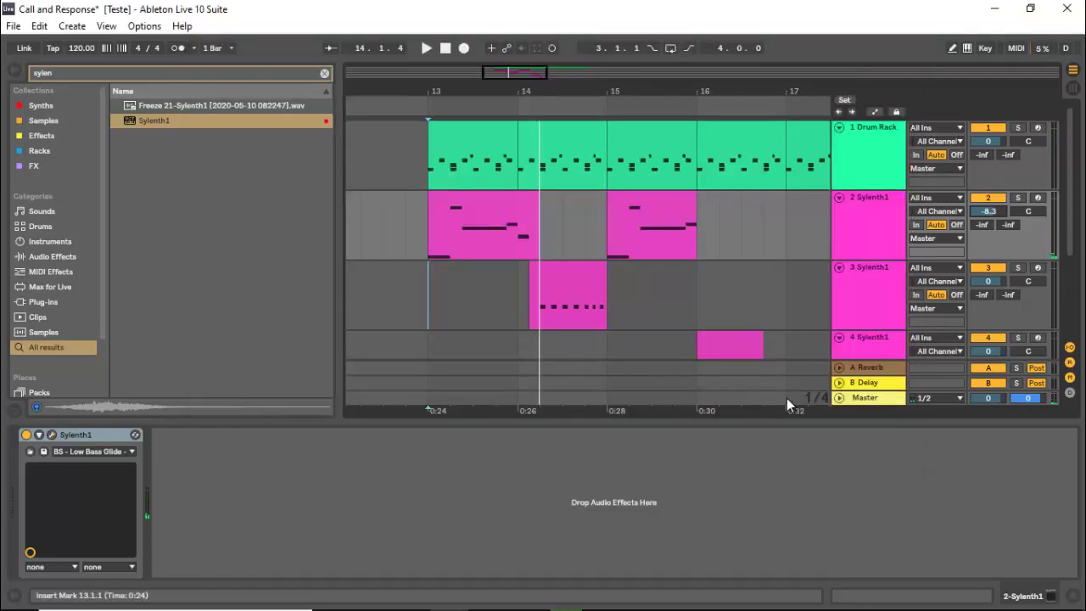
- Add Kickstart-64bit after Sylenth1 on track 2, choose its second curve shape, and play the result
key(ctrl+f)
text(kickst)
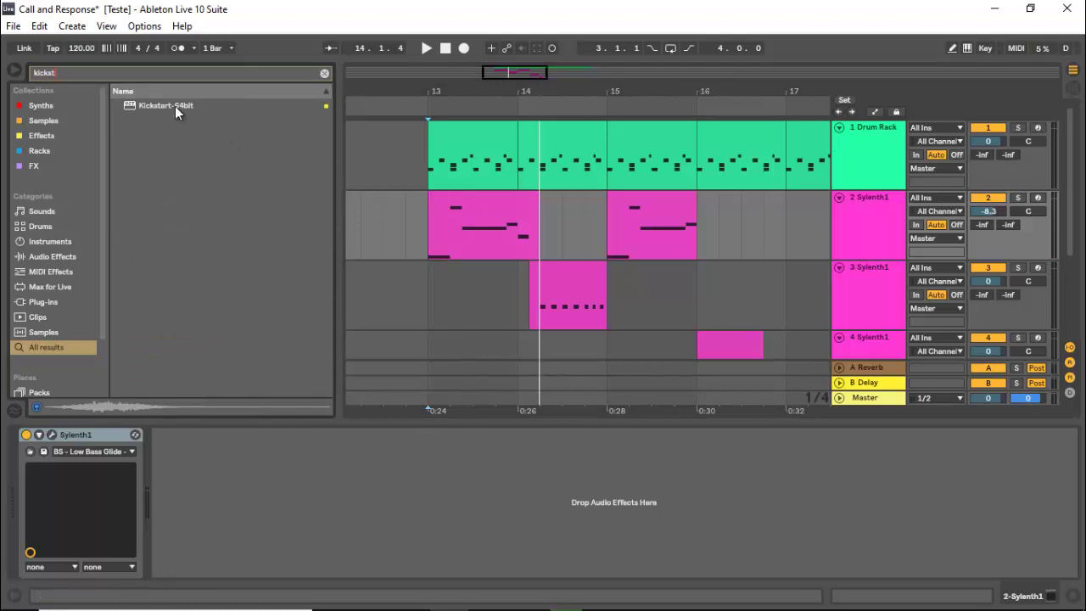
mouse_move(174, 106)
mouse_down()
mouse_move(233, 270)
mouse_move(266, 473)
mouse_up()
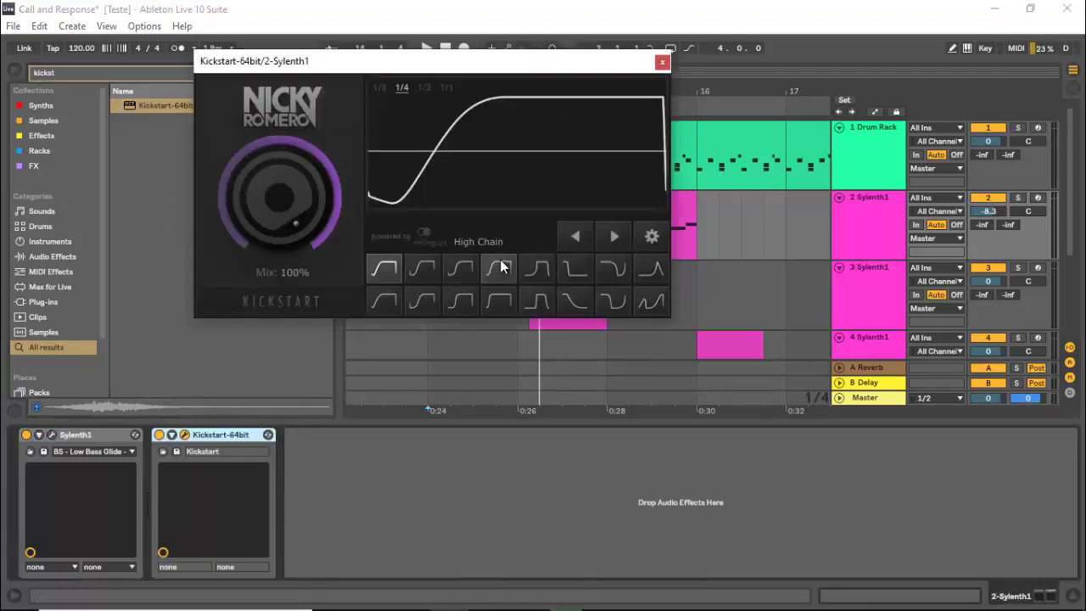
click(418, 274)
click(662, 63)
key(space)
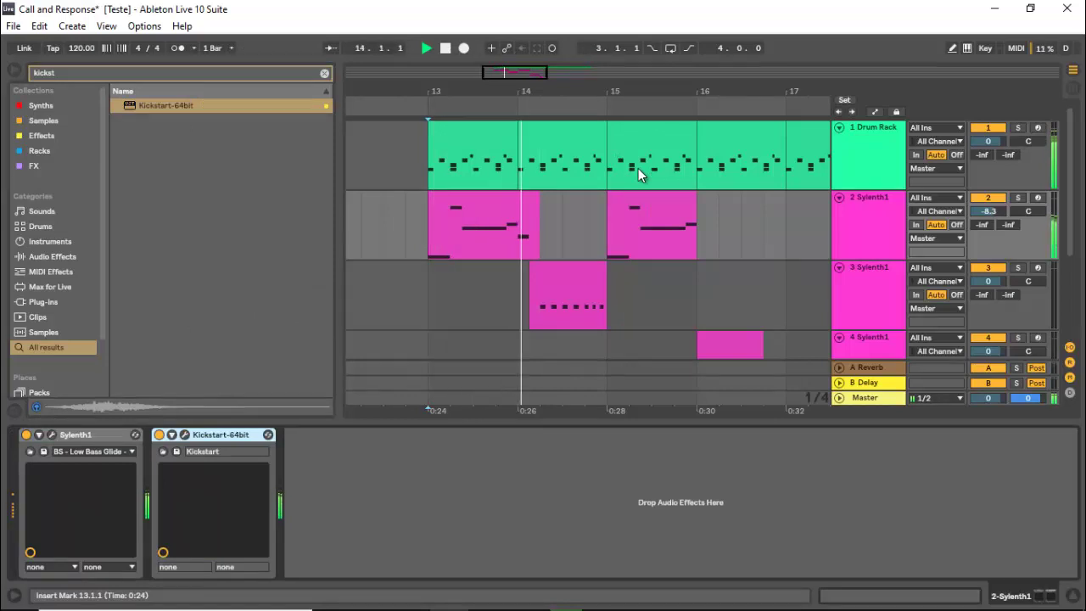
key(space)
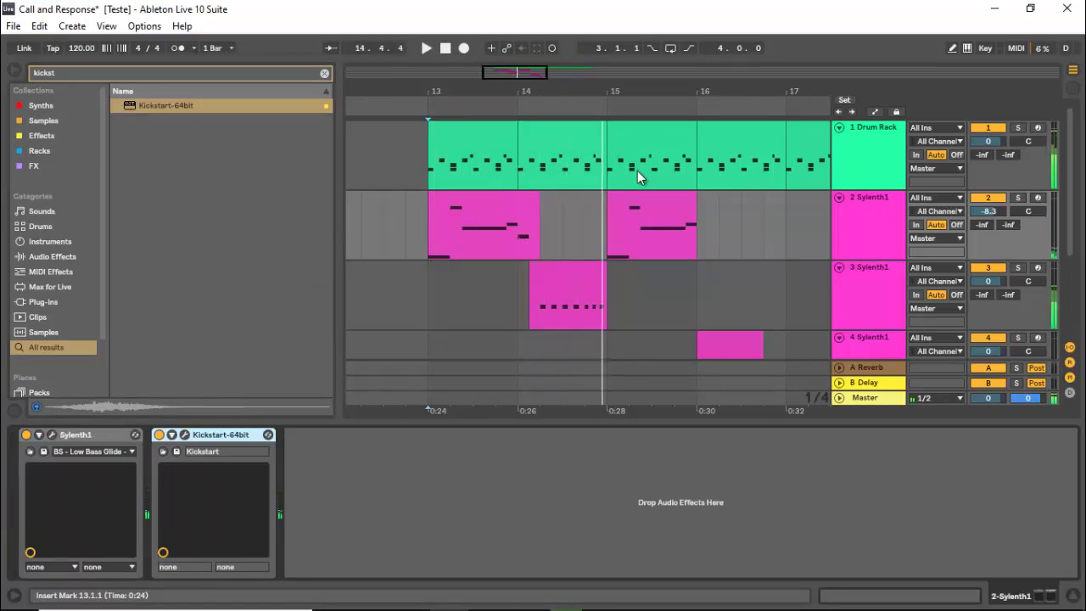
- Load the preset 059: LD - Drop - Poison-X into track 3's Sylenth1
scroll(598, 197, down, 1)
click(585, 239)
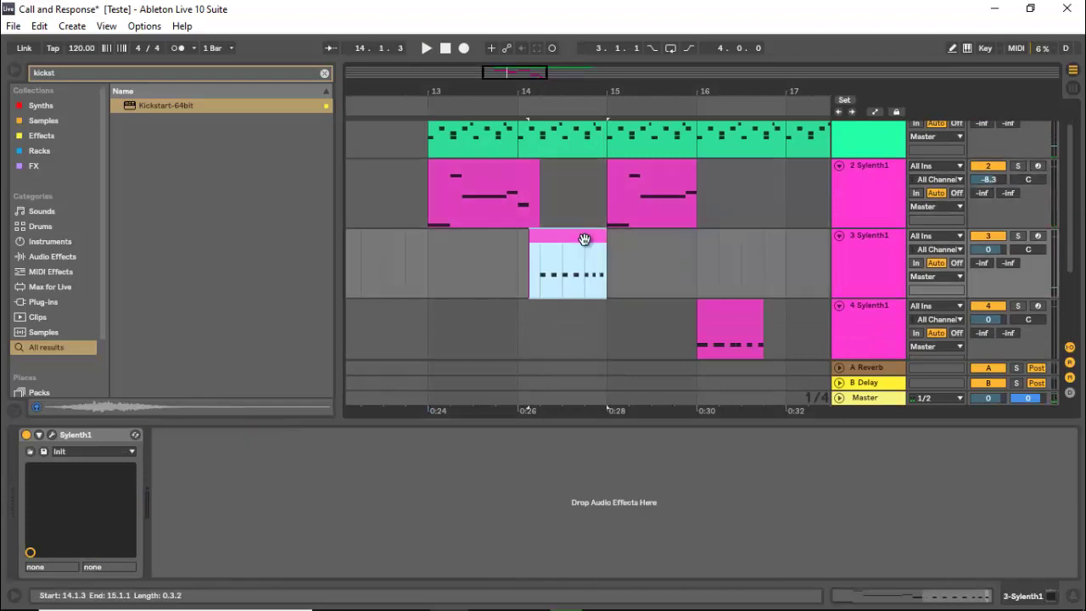
click(52, 434)
click(509, 186)
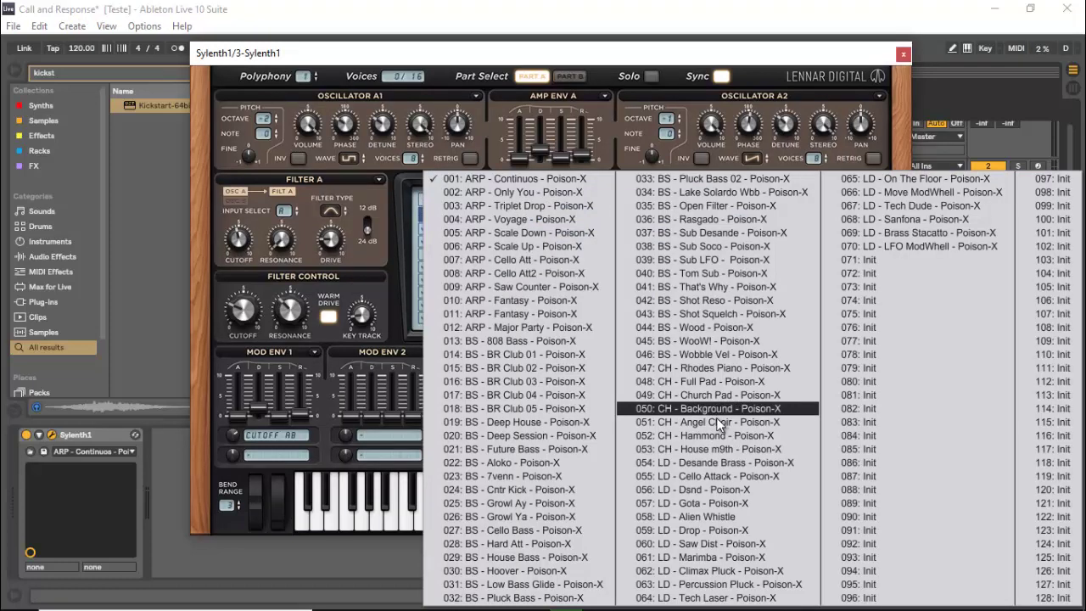
click(757, 528)
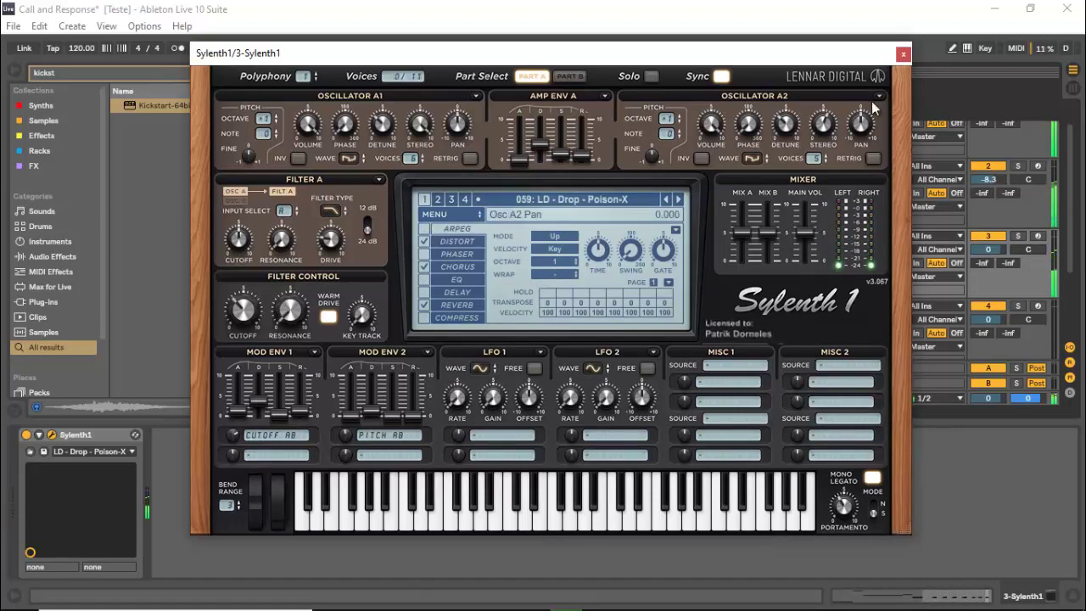
click(903, 54)
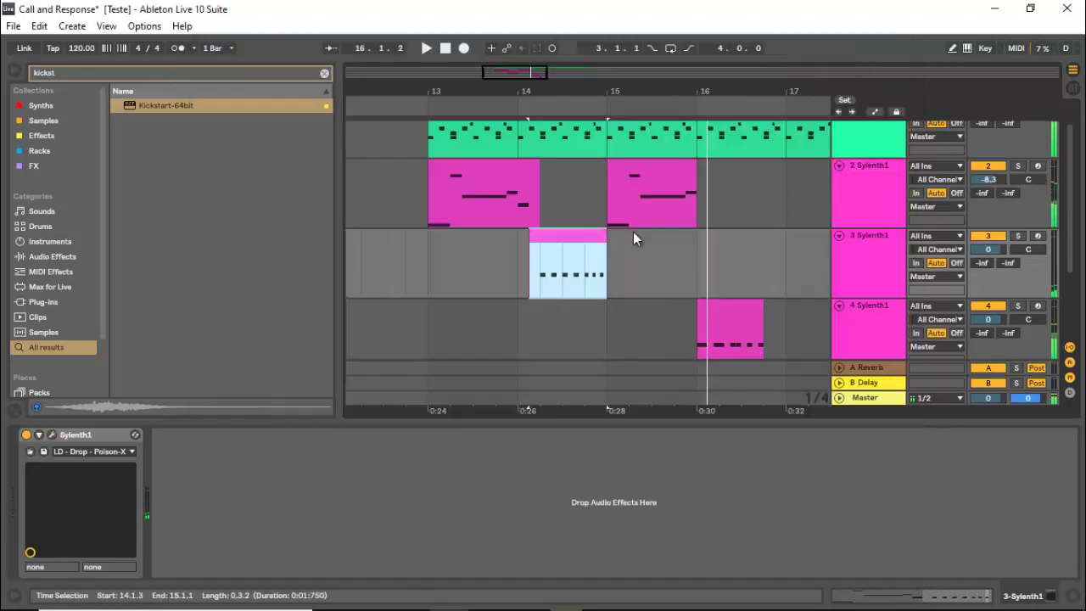
scroll(659, 231, down, 1)
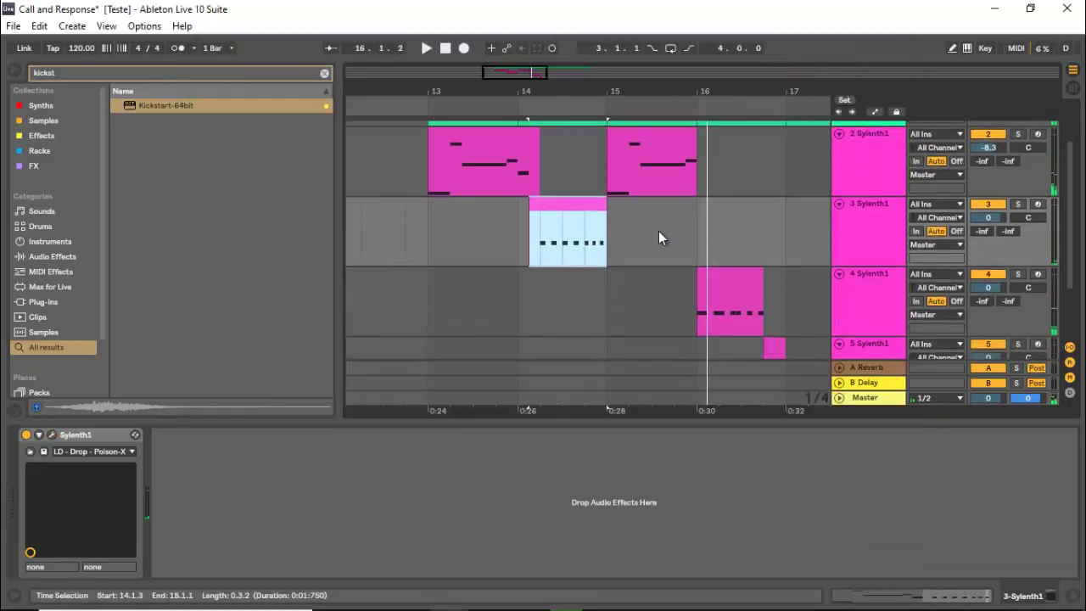
click(512, 151)
click(557, 214)
click(658, 146)
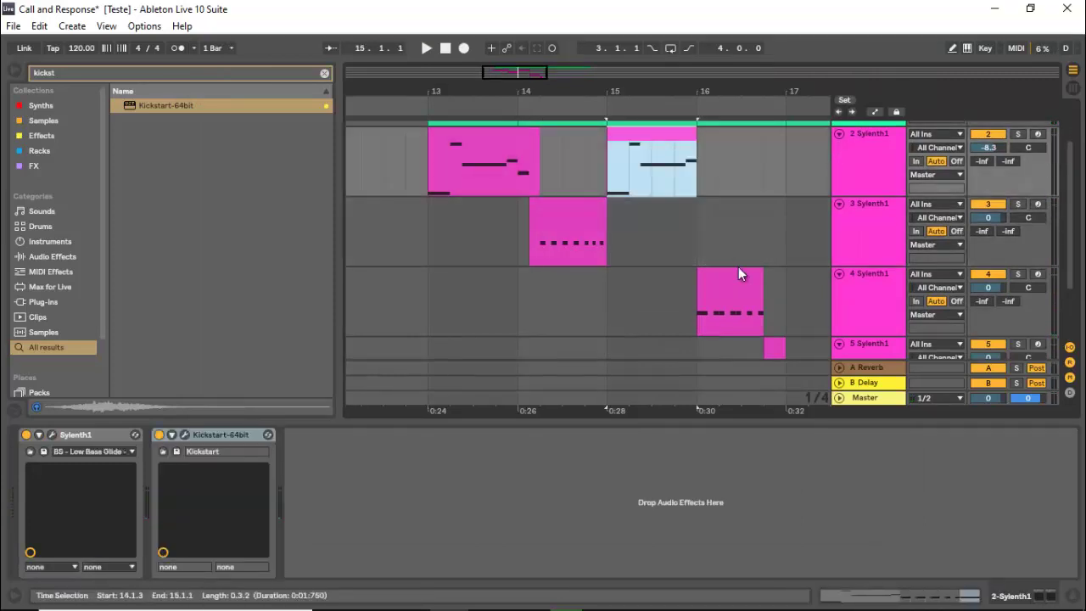
click(734, 279)
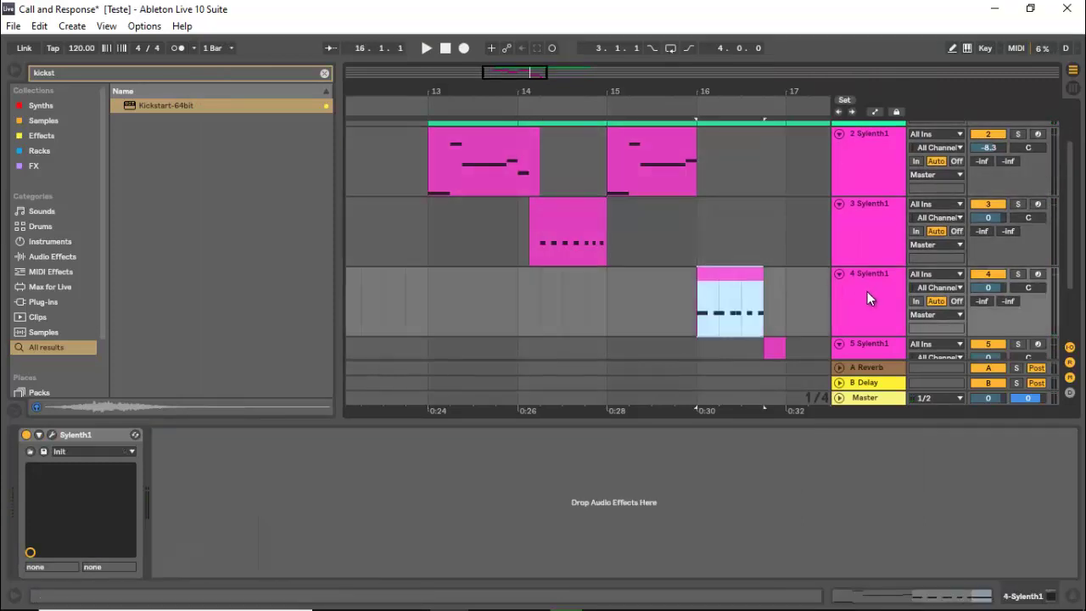
- Copy the Kickstart-64bit effect from track 2 to track 3
click(865, 169)
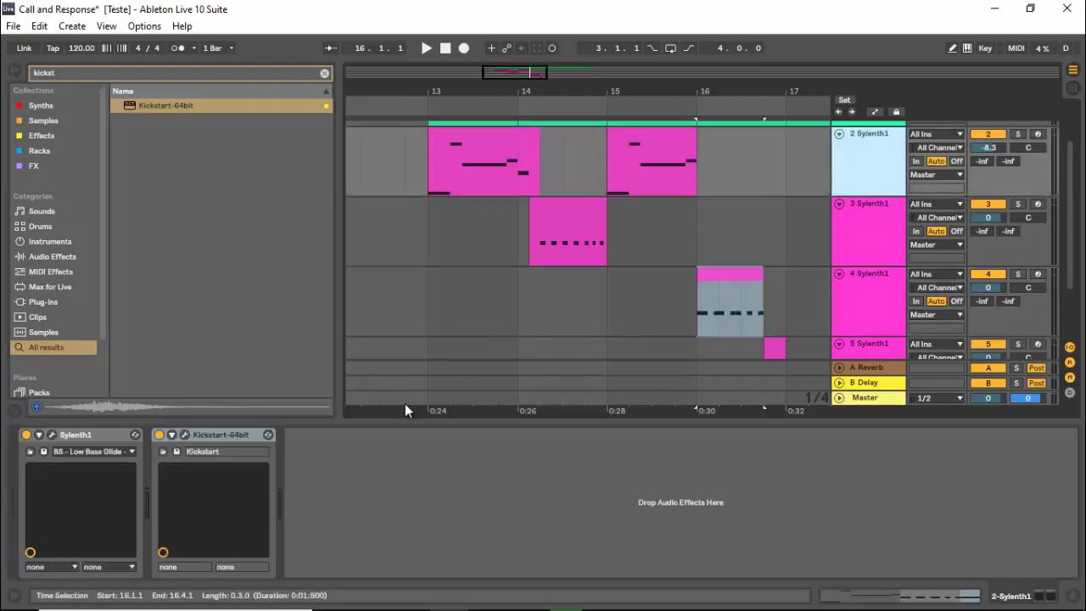
click(238, 434)
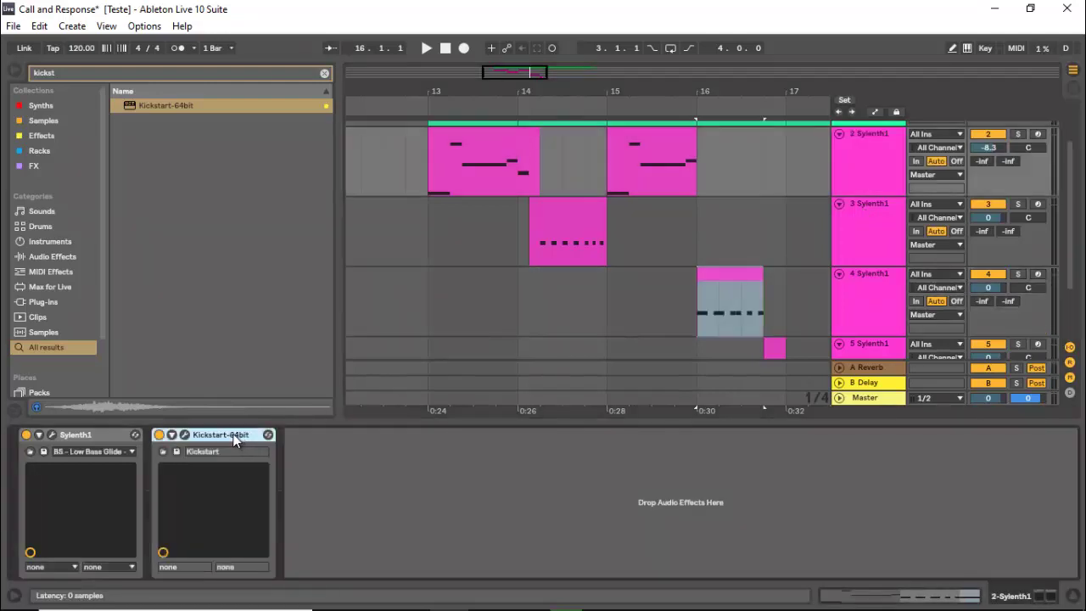
drag(240, 432, 486, 285)
drag(507, 225, 507, 230)
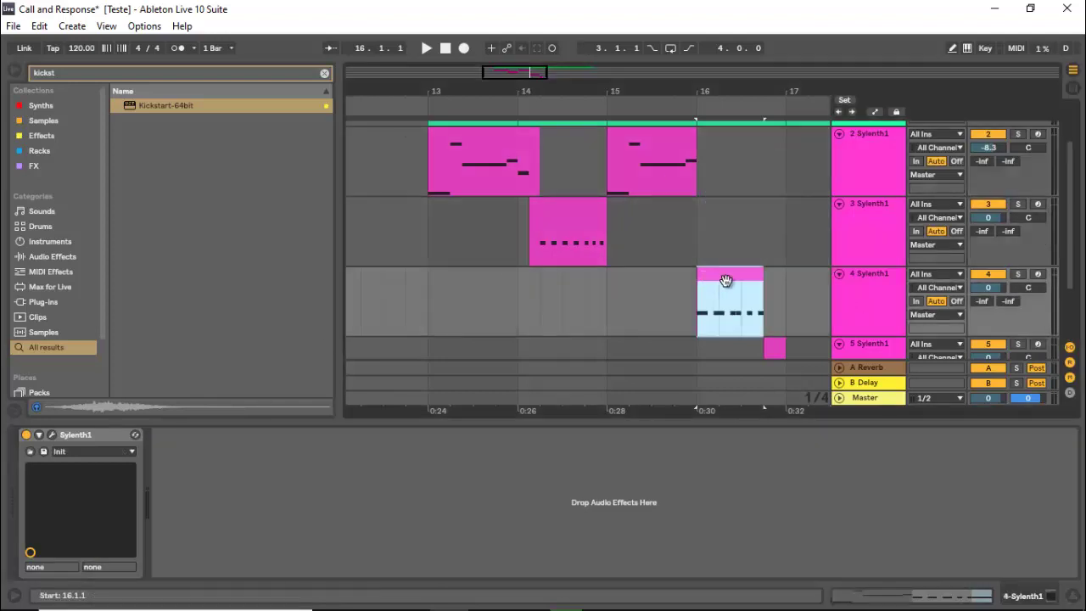
- Audition the BR Club bass presets in track 4's Sylenth1 and settle on 018: BS - BR Club 05 - Poison-X
click(860, 309)
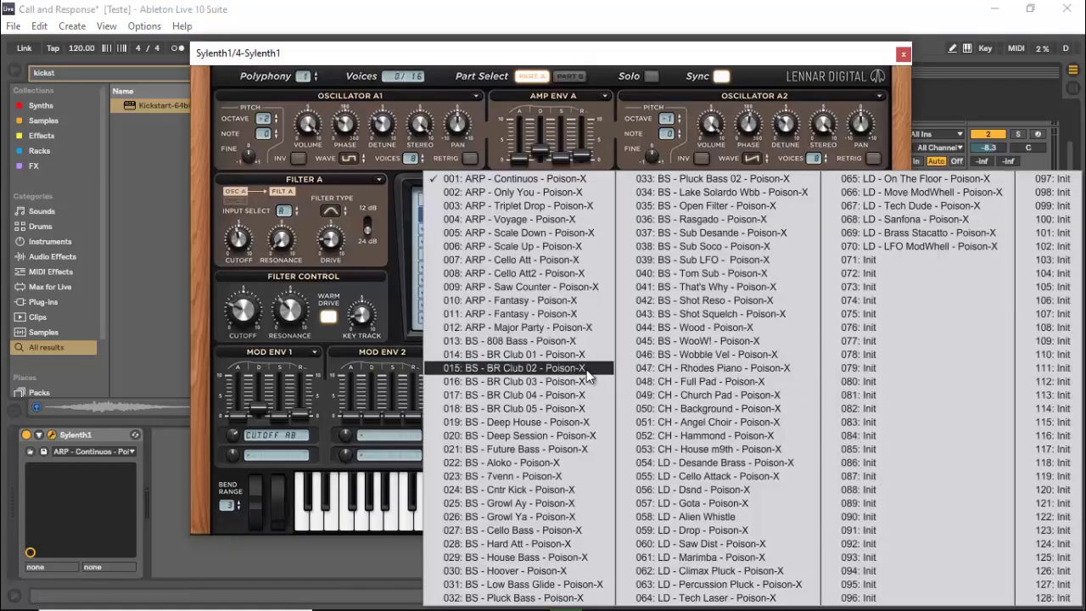
click(586, 371)
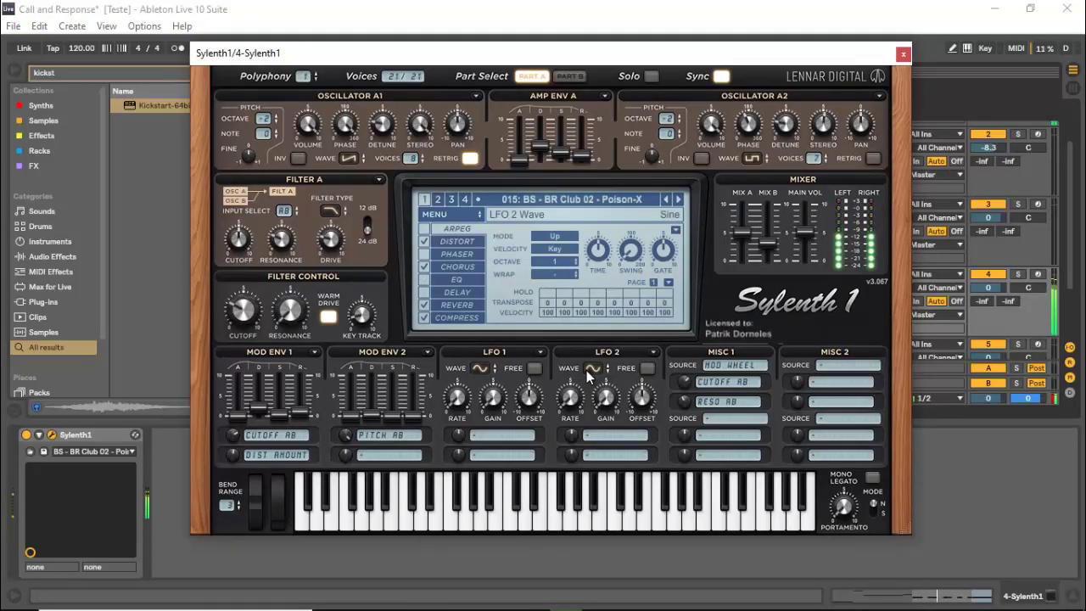
click(679, 202)
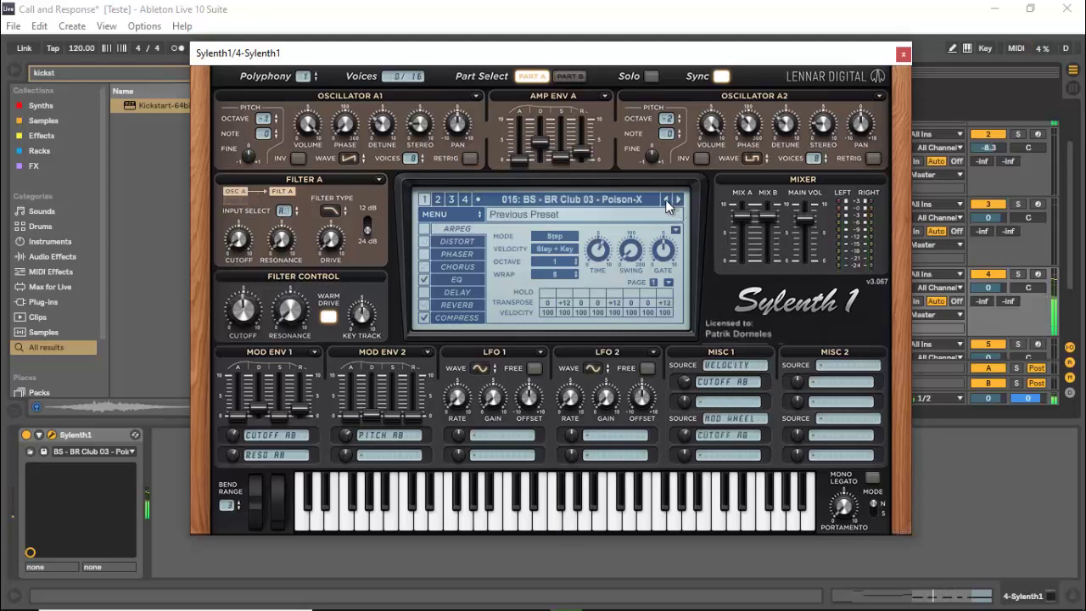
click(665, 200)
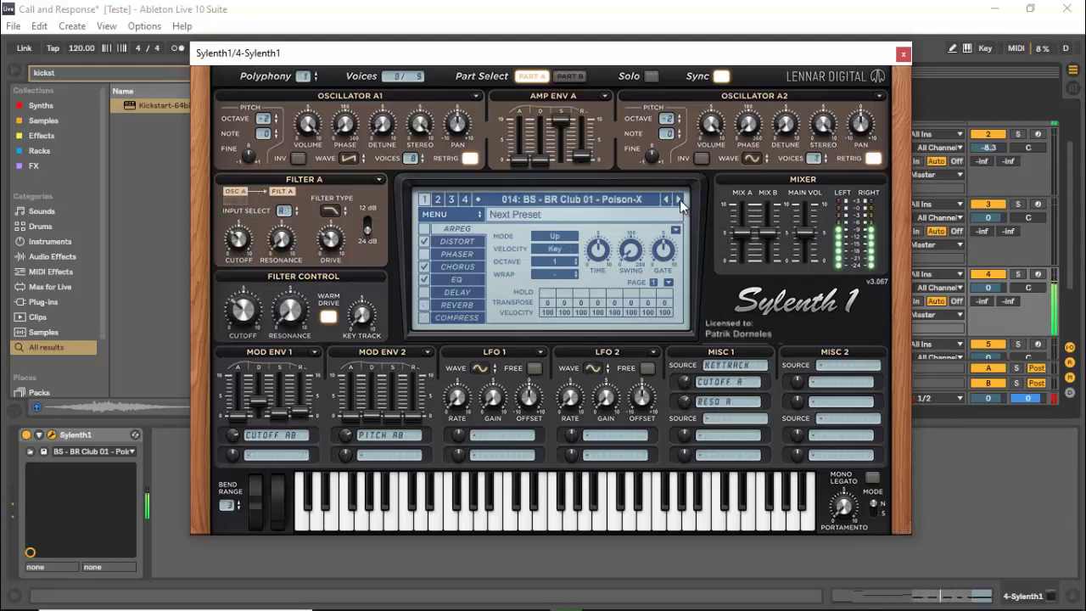
click(680, 199)
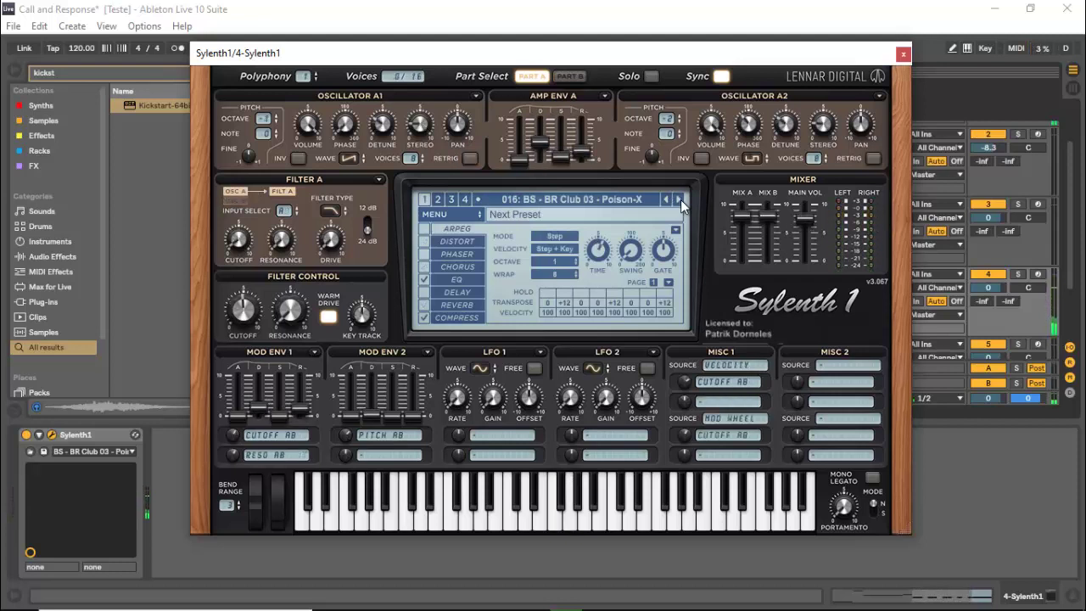
click(680, 199)
click(680, 200)
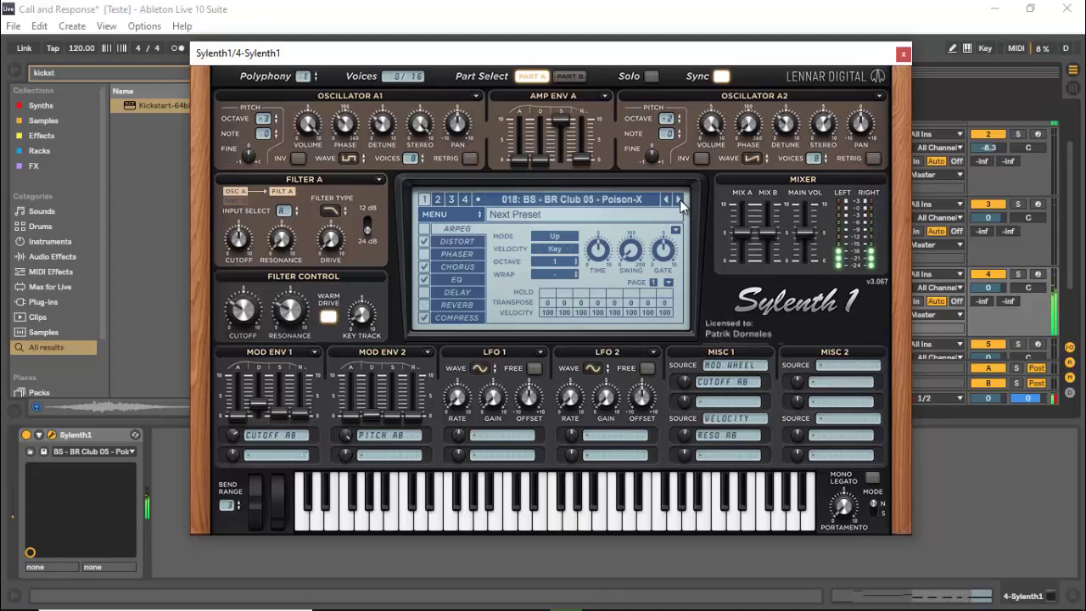
click(902, 54)
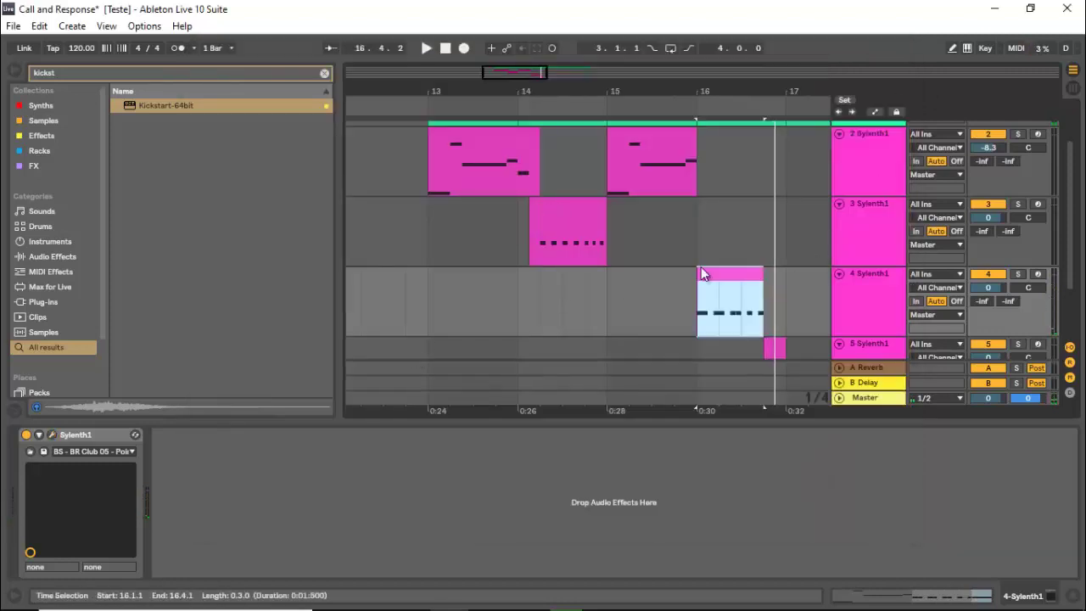
- Copy the Kickstart-64bit effect from track 3 to track 4 and play from 16.1.1
click(715, 225)
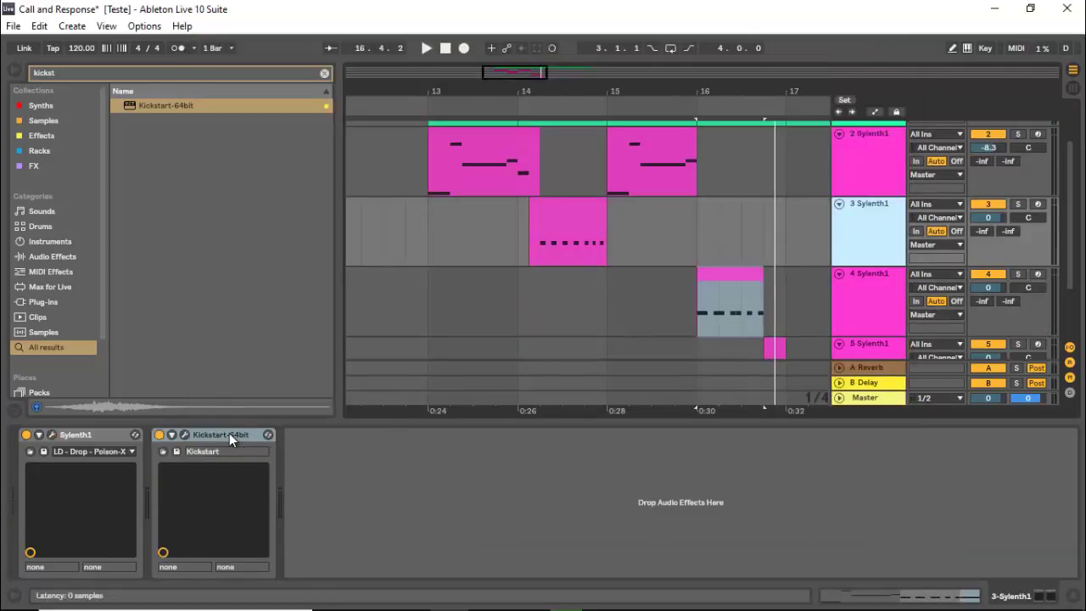
drag(229, 433, 497, 308)
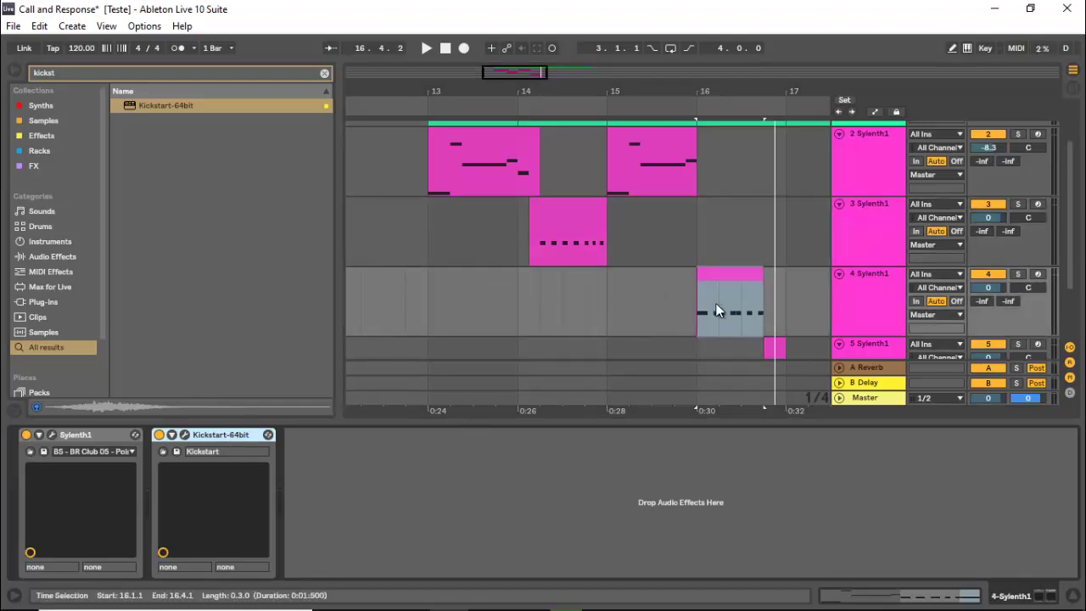
click(695, 313)
key(space)
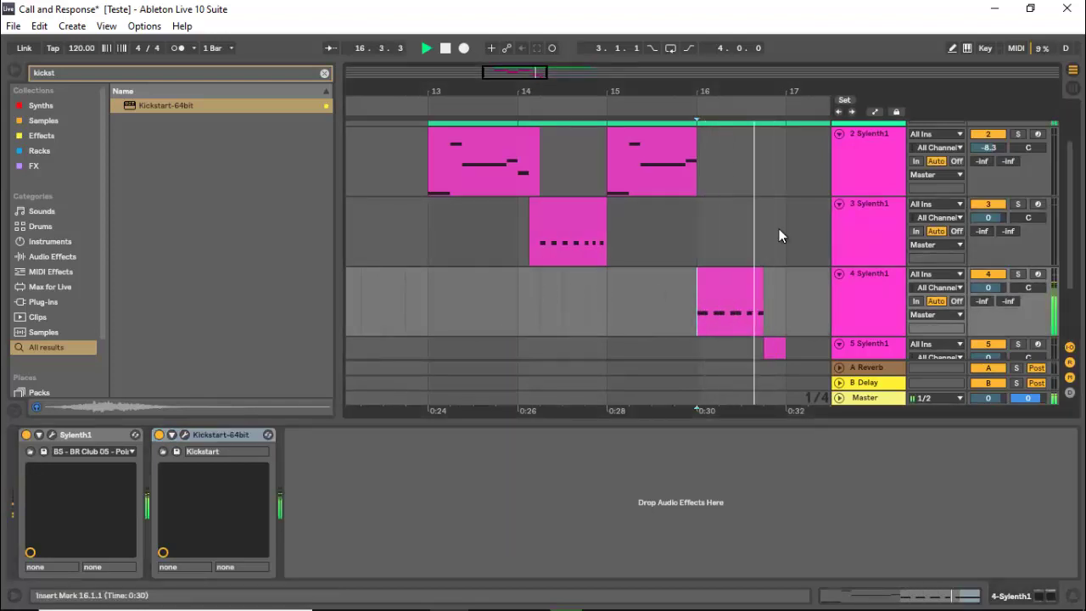
- Stop playback and load the preset 036: BS - Rasgado - Poison-X into track 5's Sylenth1
scroll(778, 228, down, 3)
key(space)
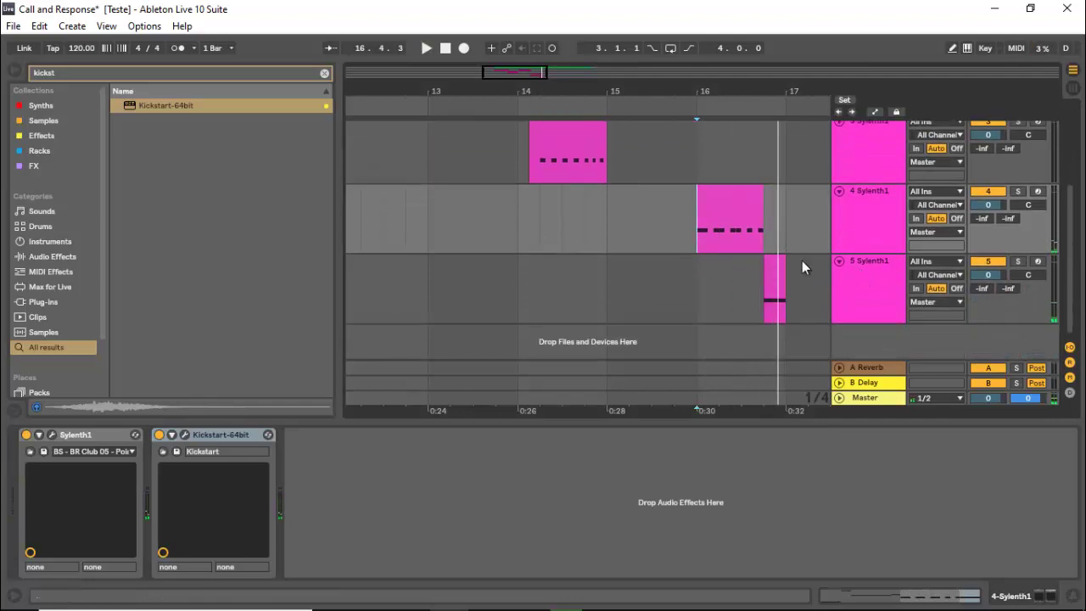
click(775, 267)
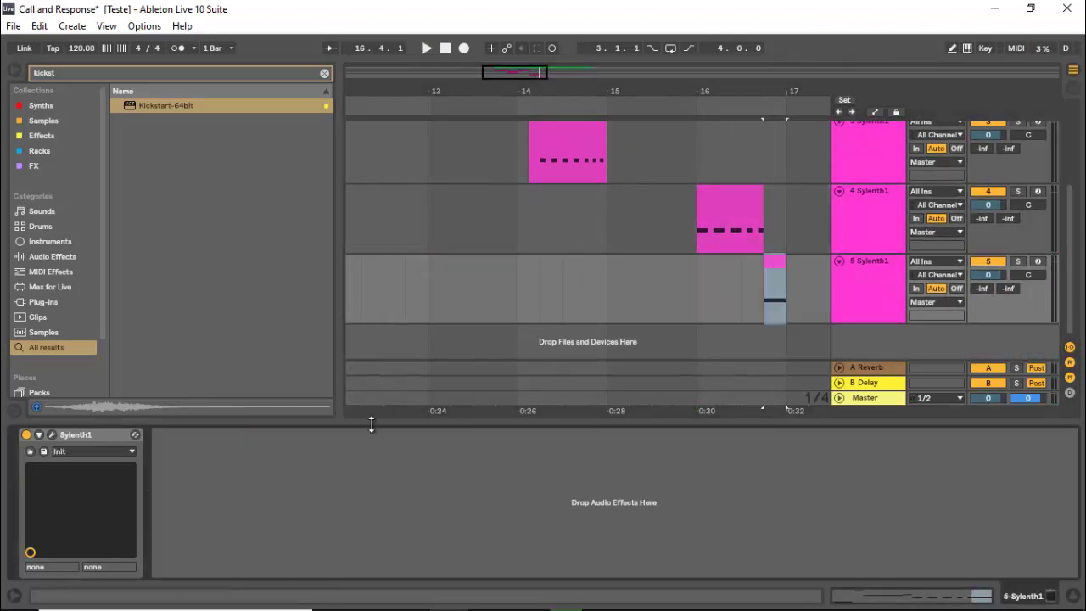
click(49, 434)
click(509, 193)
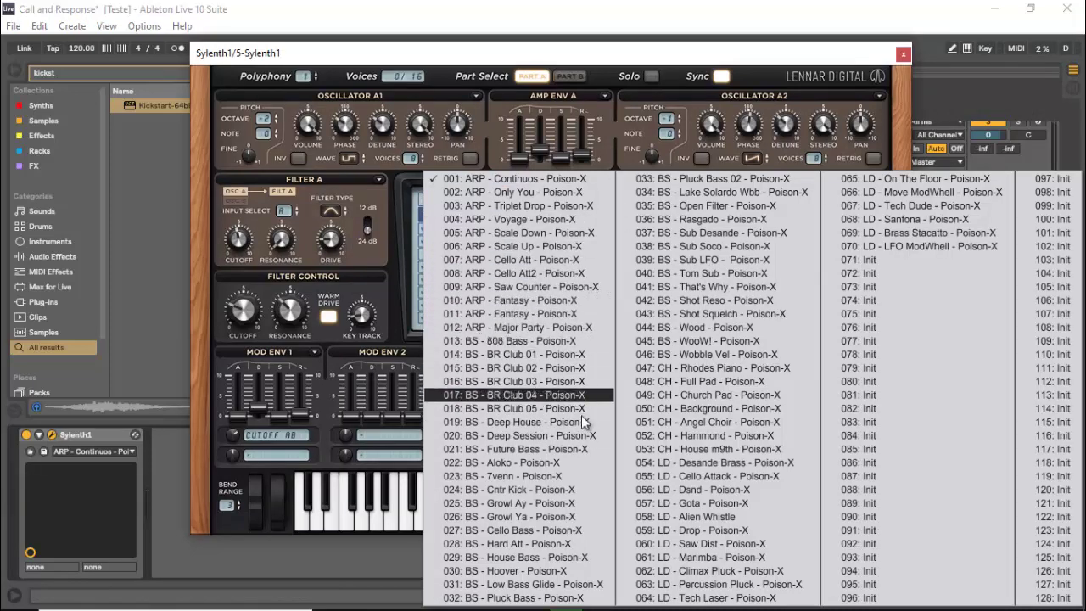
click(691, 221)
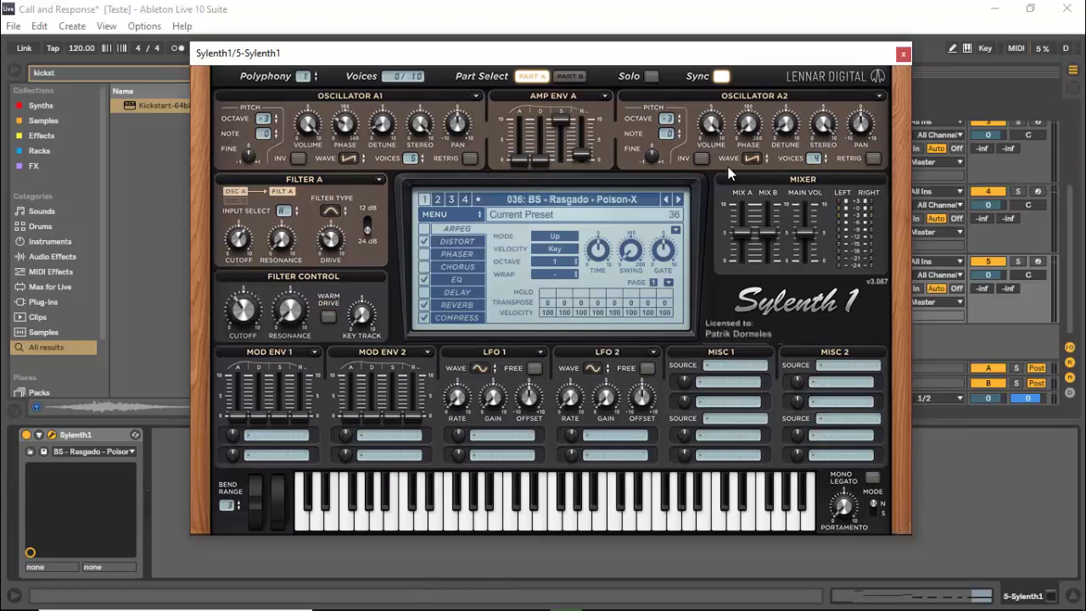
click(903, 53)
- Copy the Kickstart-64bit effect from track 4 to track 5
click(874, 212)
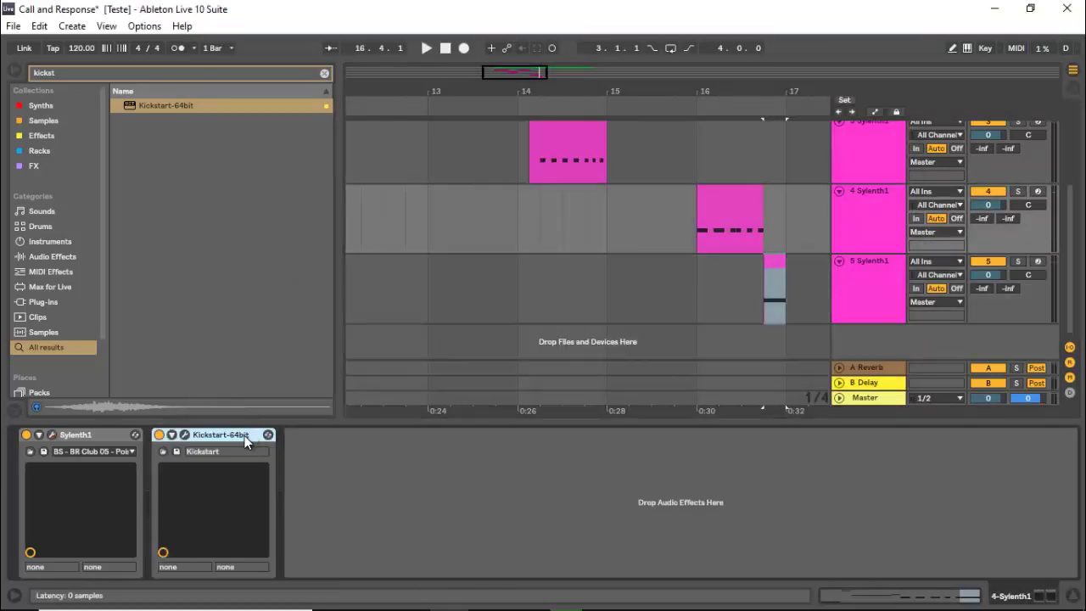
click(462, 294)
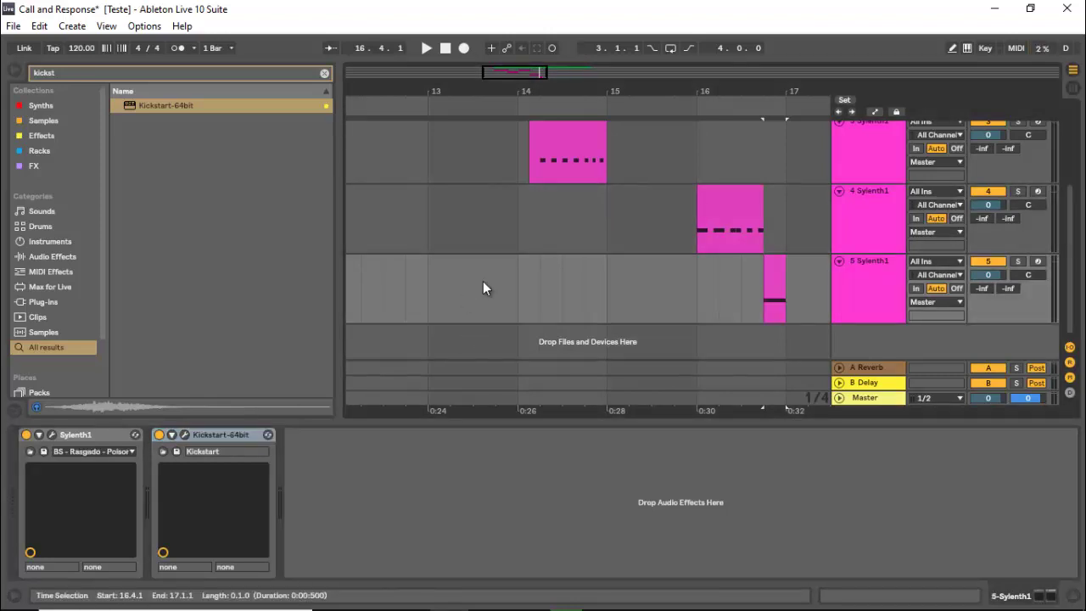
- Play track 5's clip from 16.4.1, lower the track volume to -6.6 dB, and hide the device view
key(space)
drag(987, 275, 986, 279)
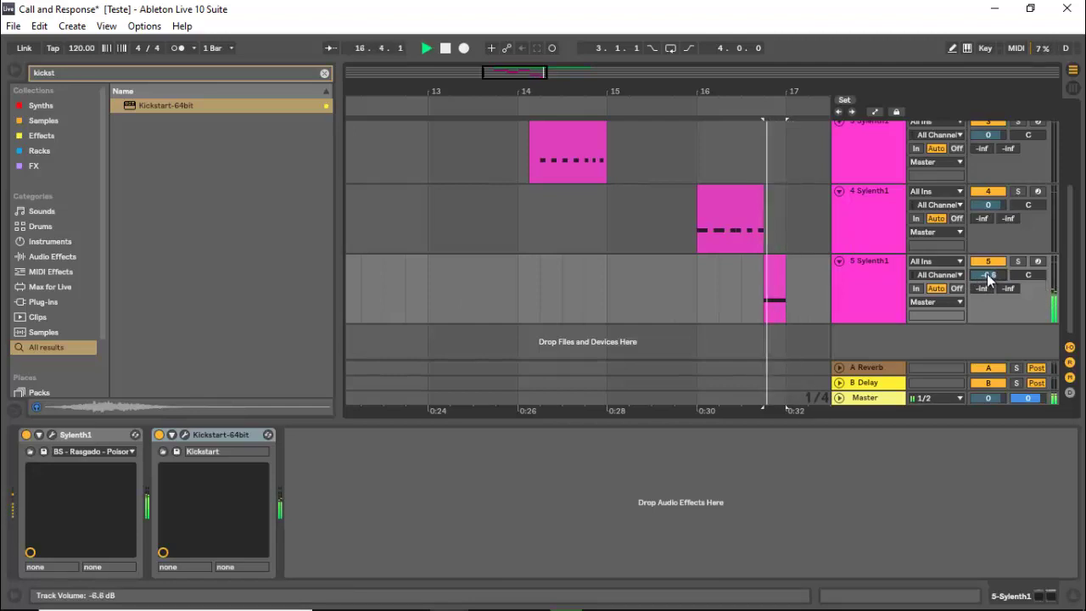
key(space)
key(ctrl+alt+l)
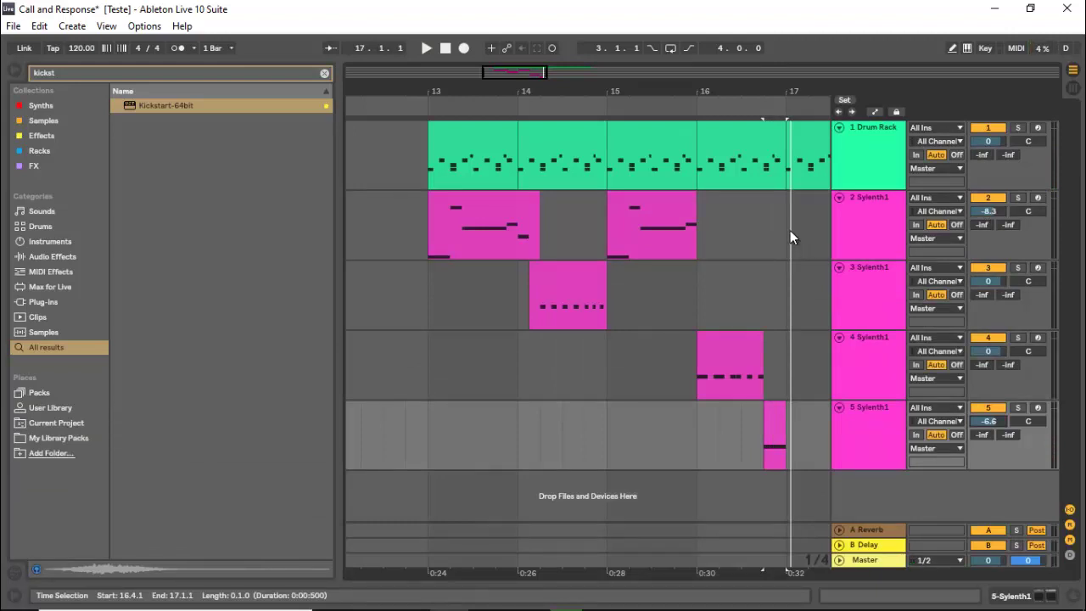
drag(790, 230, 424, 456)
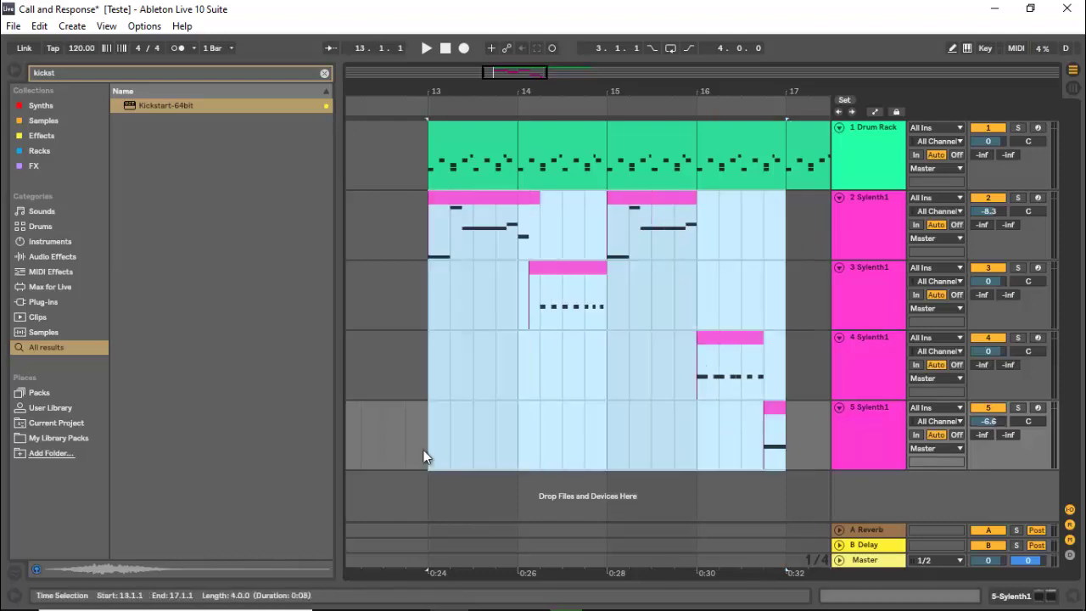
click(440, 405)
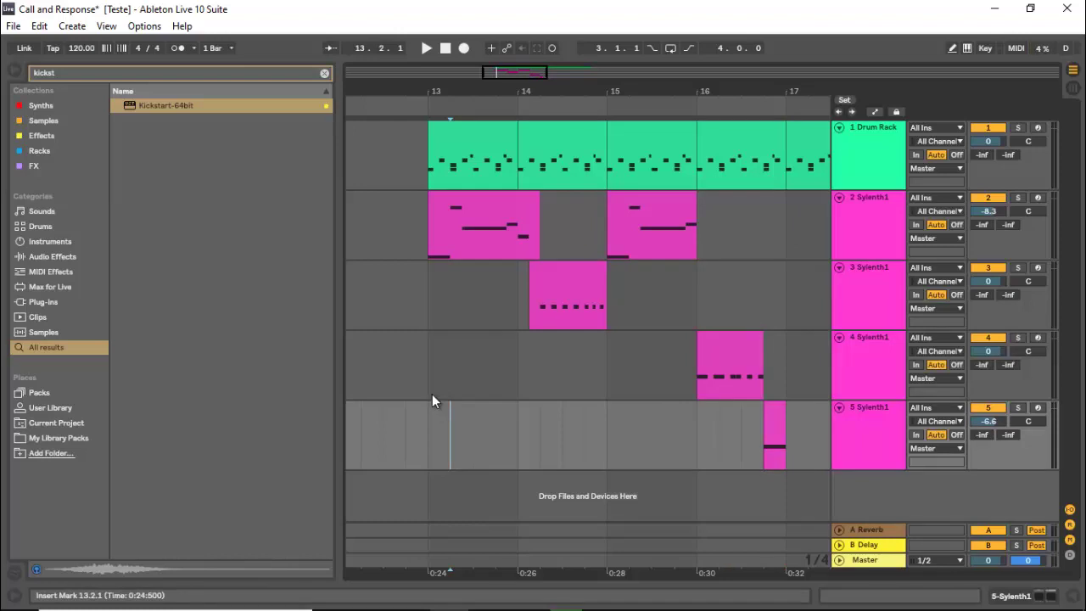
click(429, 391)
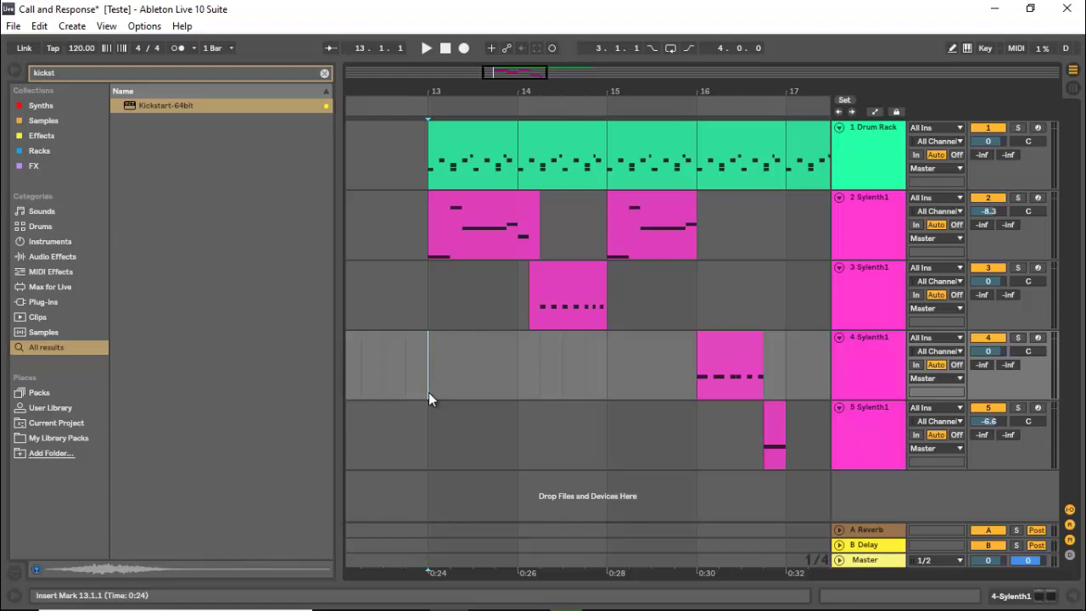
- Duplicate the four-bar phrase from 13.1.1 to 17.1.1 across Sylenth1 tracks 2 to 5, directly after the original
drag(785, 203, 424, 459)
key(ctrl+d)
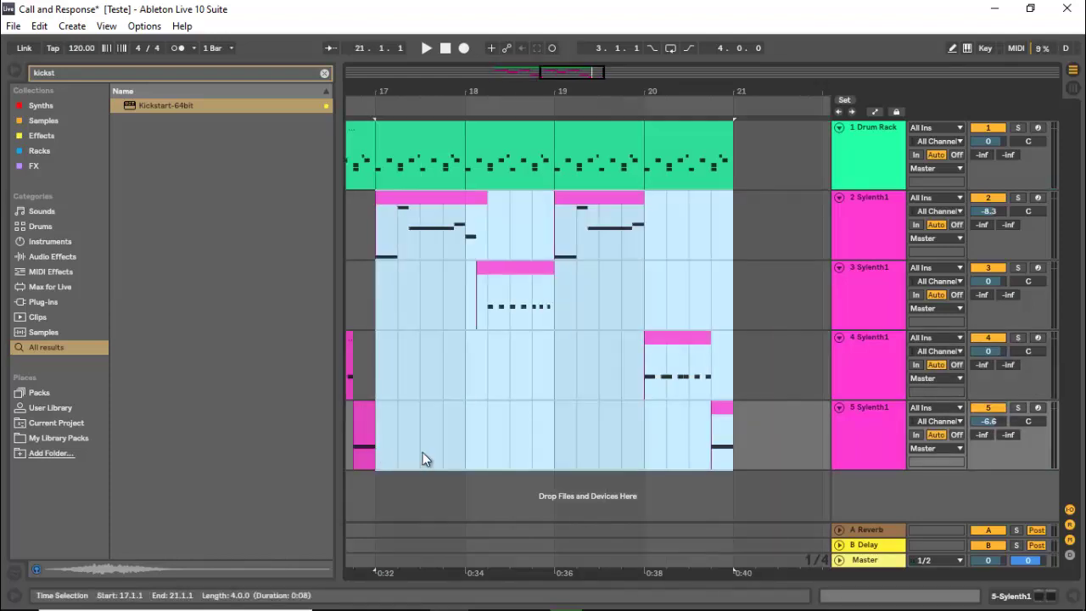
- Play the full eight-bar arrangement from 13.1.1 through both phrases and stop at the end
drag(555, 69, 543, 78)
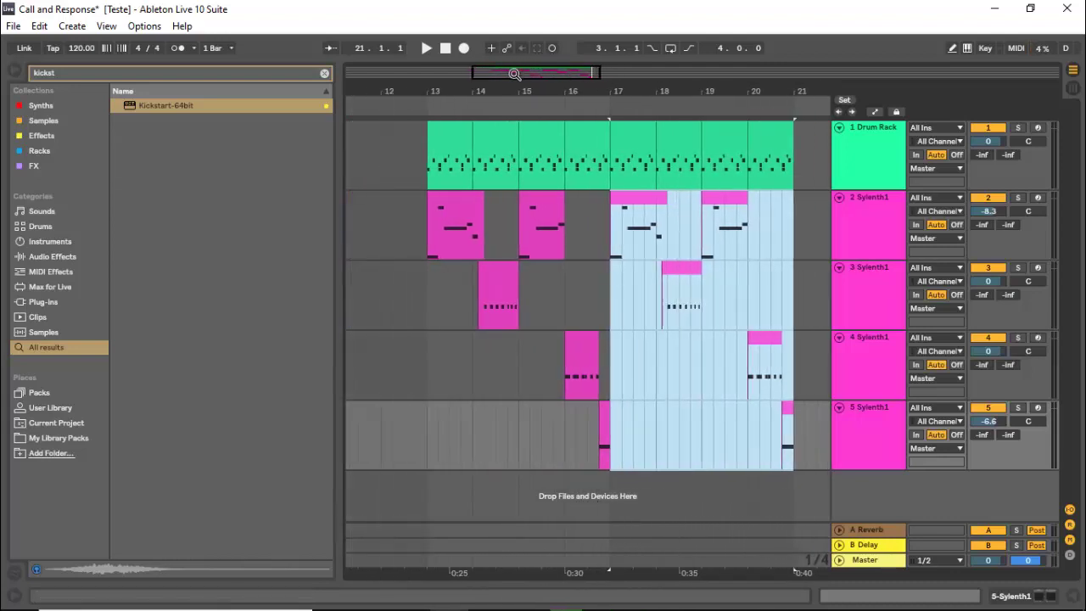
click(426, 324)
key(space)
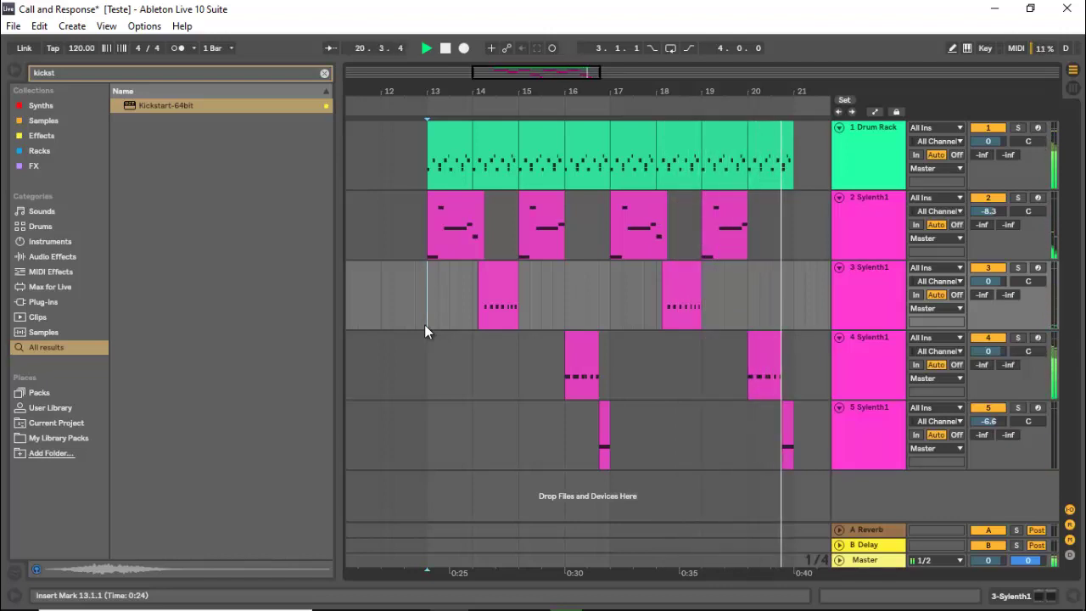
key(space)
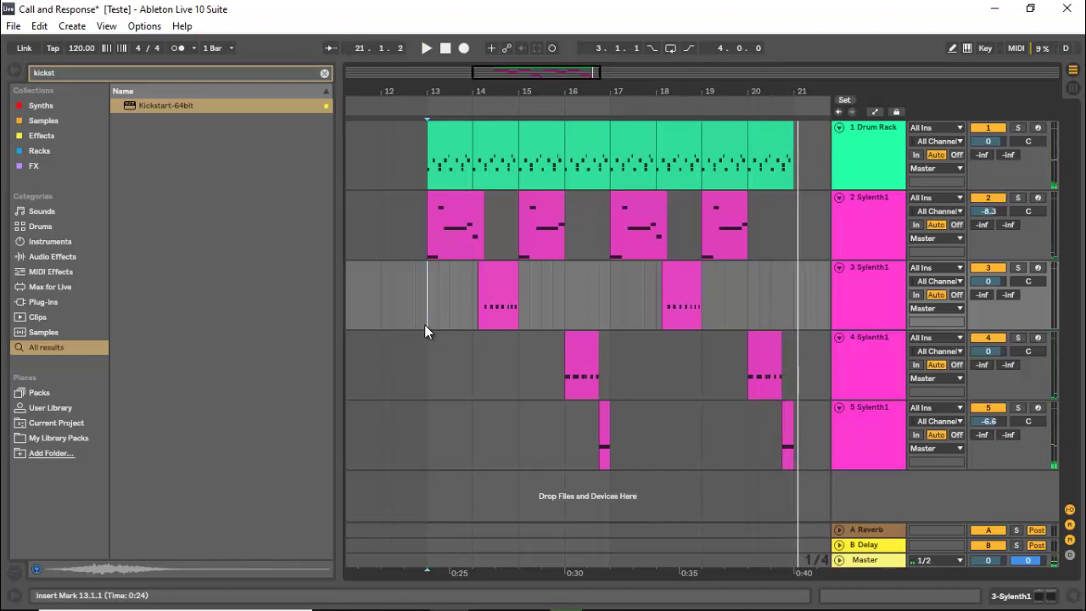